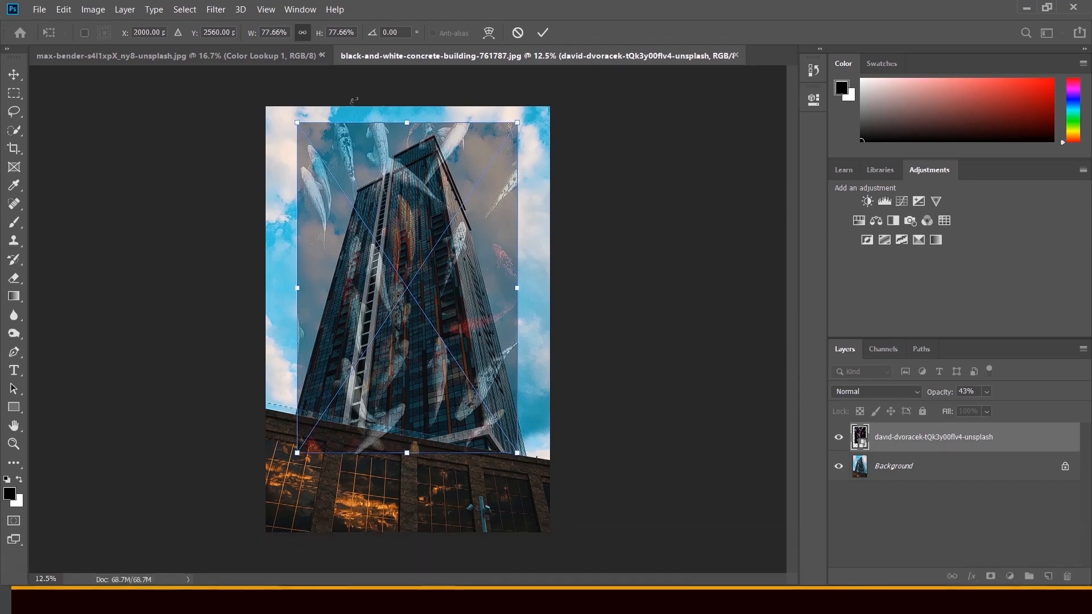
# Step: Scale the placed koi photo to about 70%, rotate it about 6° and position it over the tower's front face
pyautogui.press('alt')
pyautogui.moveTo(298, 123); pyautogui.dragTo(308, 138)
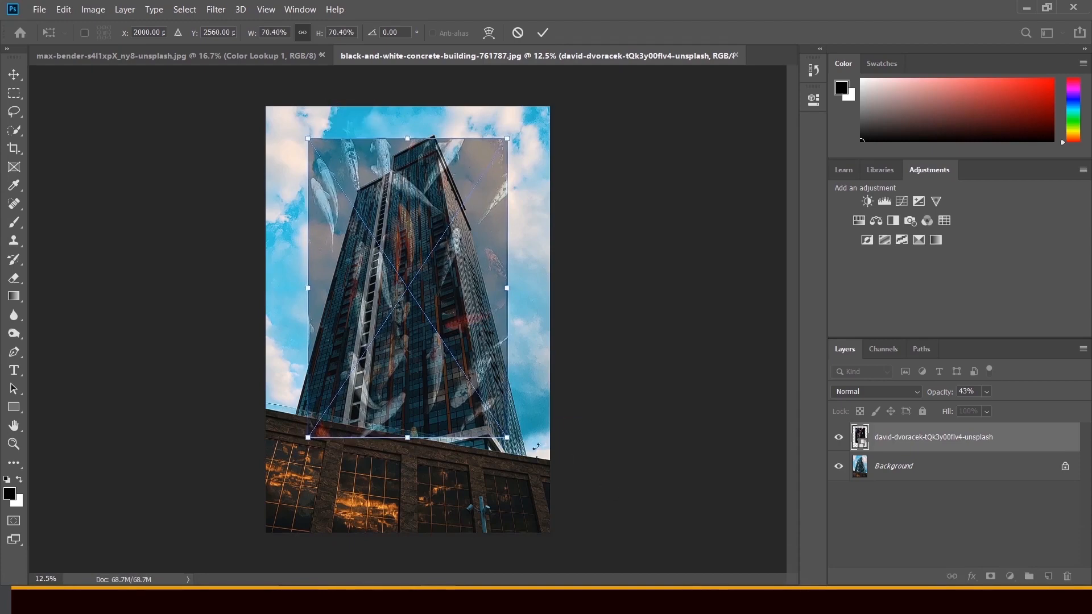
pyautogui.moveTo(522, 441); pyautogui.dragTo(506, 456)
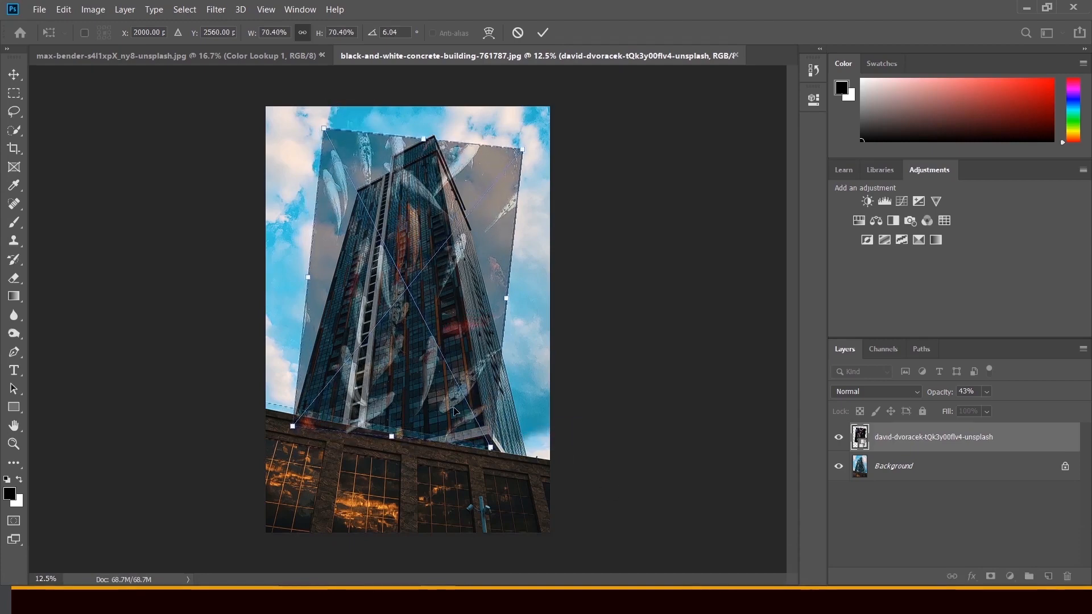
pyautogui.moveTo(455, 411); pyautogui.dragTo(455, 408)
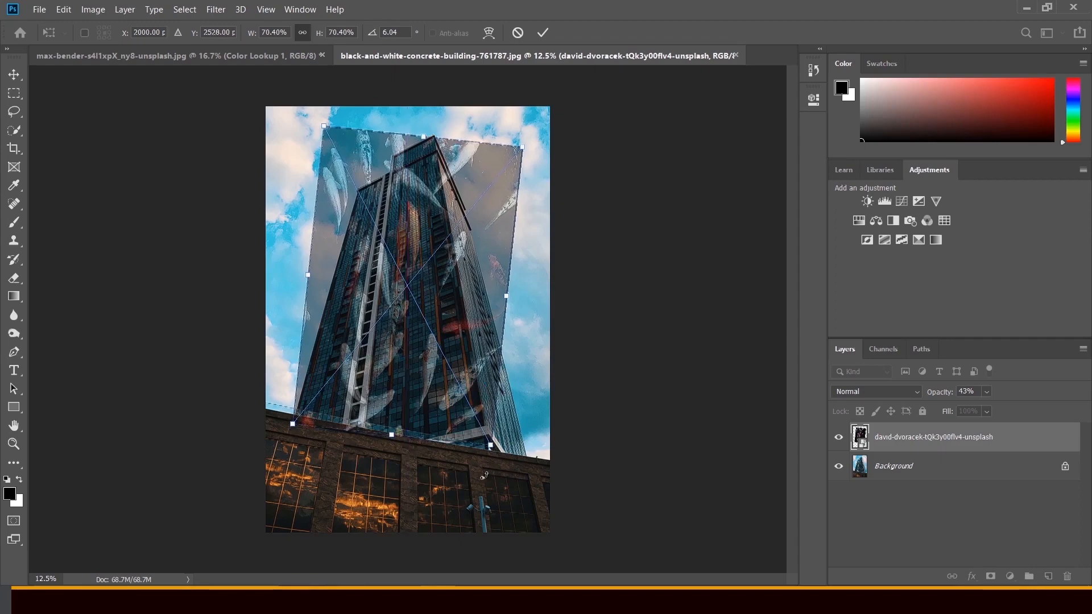
pyautogui.press('alt')
pyautogui.moveTo(490, 447); pyautogui.dragTo(491, 450)
pyautogui.moveTo(482, 408); pyautogui.dragTo(481, 423)
pyautogui.press('alt')
pyautogui.moveTo(477, 263); pyautogui.dragTo(464, 263)
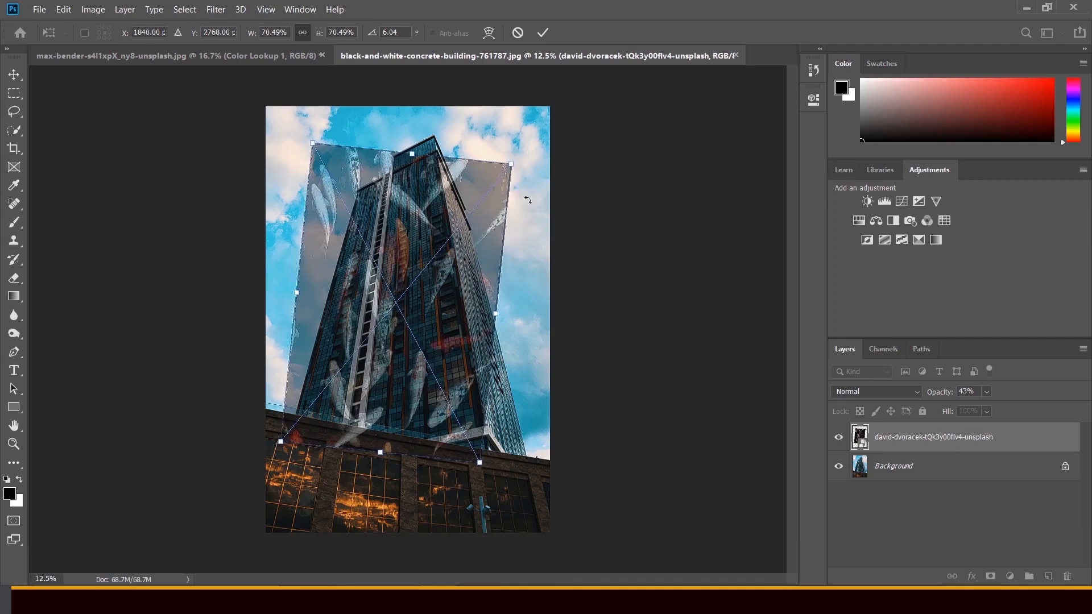
# Step: Switch the koi photo to Warp and fit its left edge to the tower's left side from roof to base
pyautogui.rightClick(419, 286)
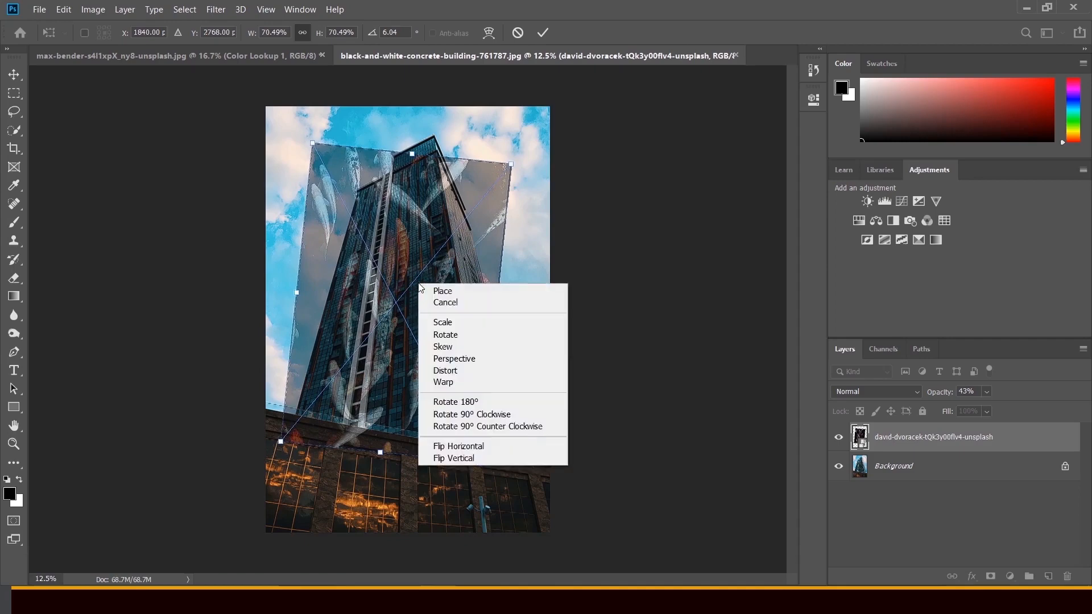
pyautogui.click(472, 383)
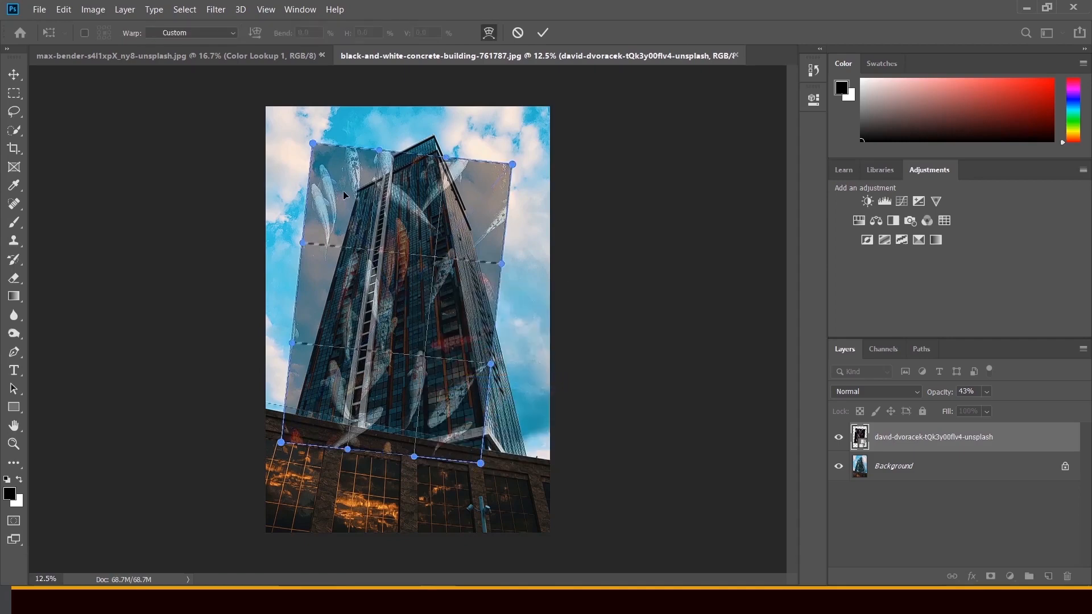
pyautogui.moveTo(314, 152); pyautogui.dragTo(359, 190)
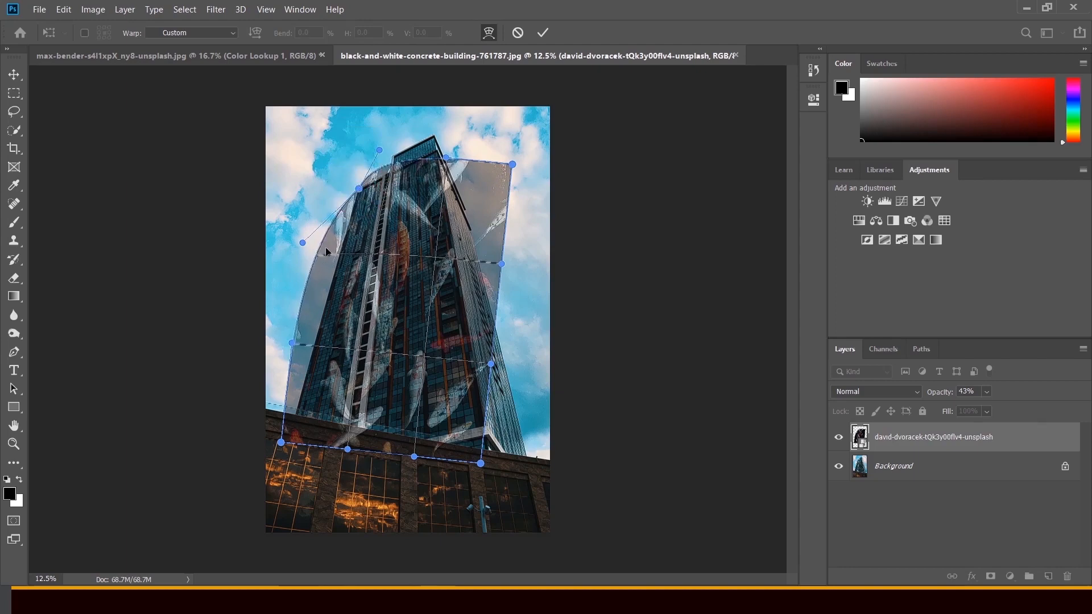
pyautogui.moveTo(311, 253); pyautogui.dragTo(343, 262)
pyautogui.moveTo(294, 344); pyautogui.dragTo(315, 345)
pyautogui.moveTo(282, 446); pyautogui.dragTo(289, 443)
# Step: Warp the koi photo's right edge to the tower's front corner from roof to base and apply the transformation
pyautogui.moveTo(514, 168); pyautogui.dragTo(411, 150)
pyautogui.moveTo(503, 263); pyautogui.dragTo(451, 263)
pyautogui.moveTo(454, 148); pyautogui.dragTo(434, 134)
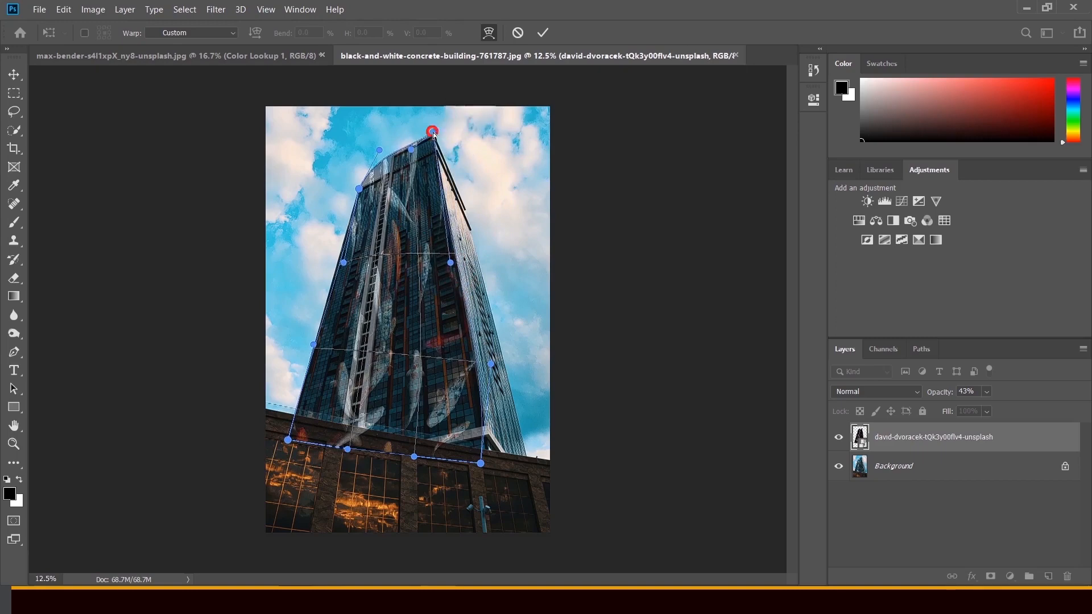
pyautogui.moveTo(451, 263); pyautogui.dragTo(451, 260)
pyautogui.moveTo(491, 364); pyautogui.dragTo(487, 366)
pyautogui.moveTo(481, 464); pyautogui.dragTo(488, 452)
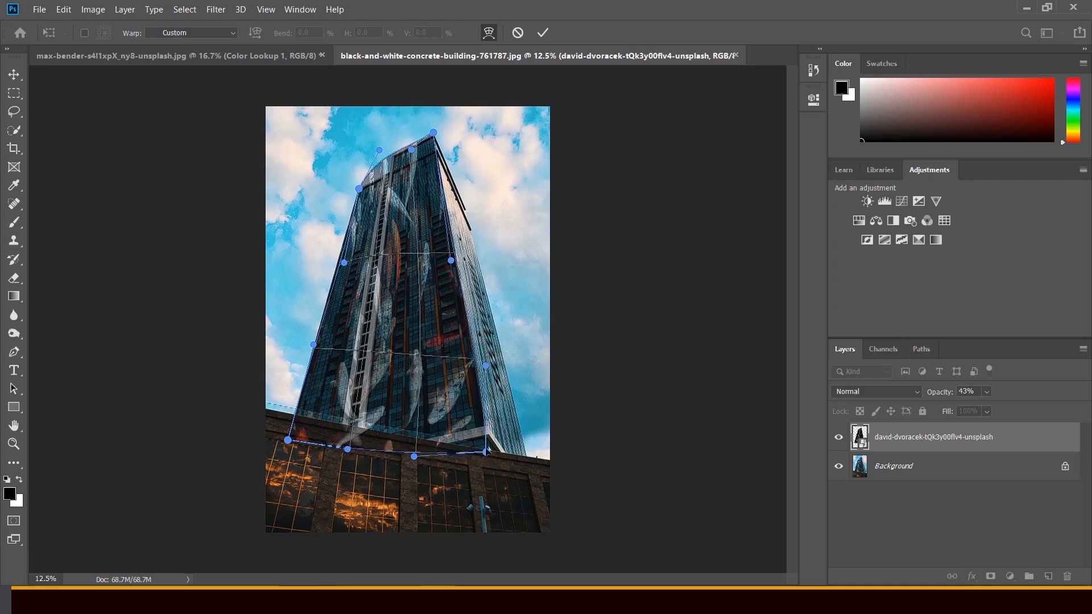
pyautogui.click(545, 36)
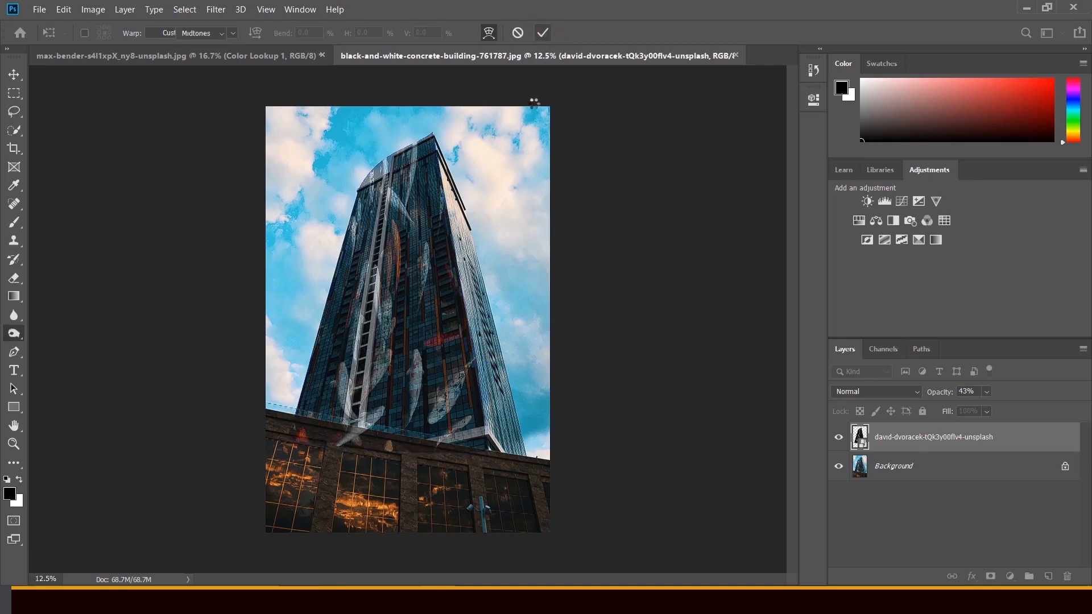
# Step: Add a layer mask to the koi layer and ready the Brush tool with black as the foreground colour
pyautogui.press('o')
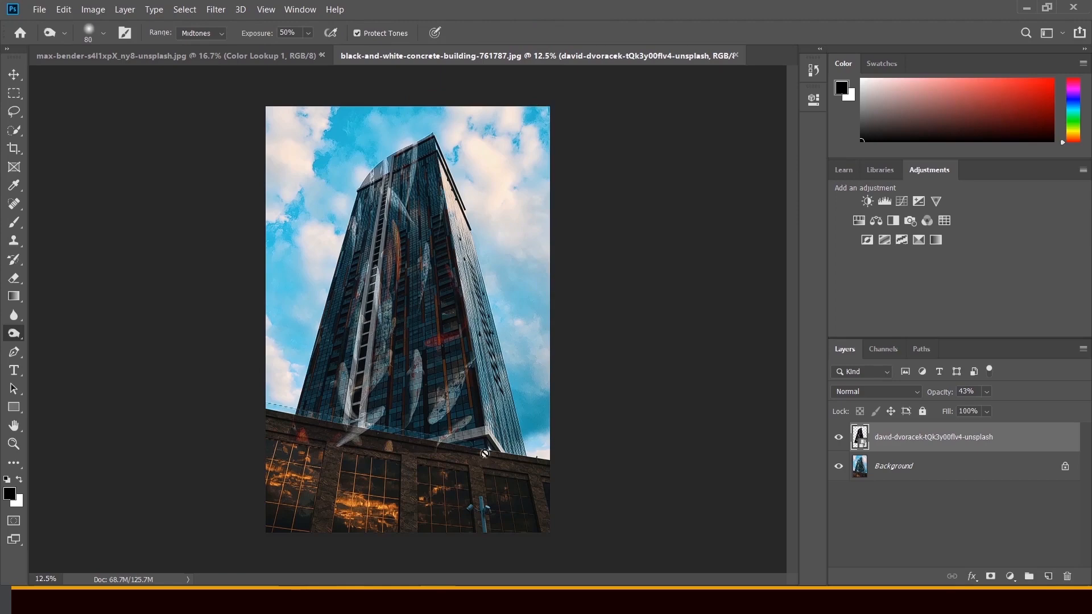
pyautogui.click(990, 577)
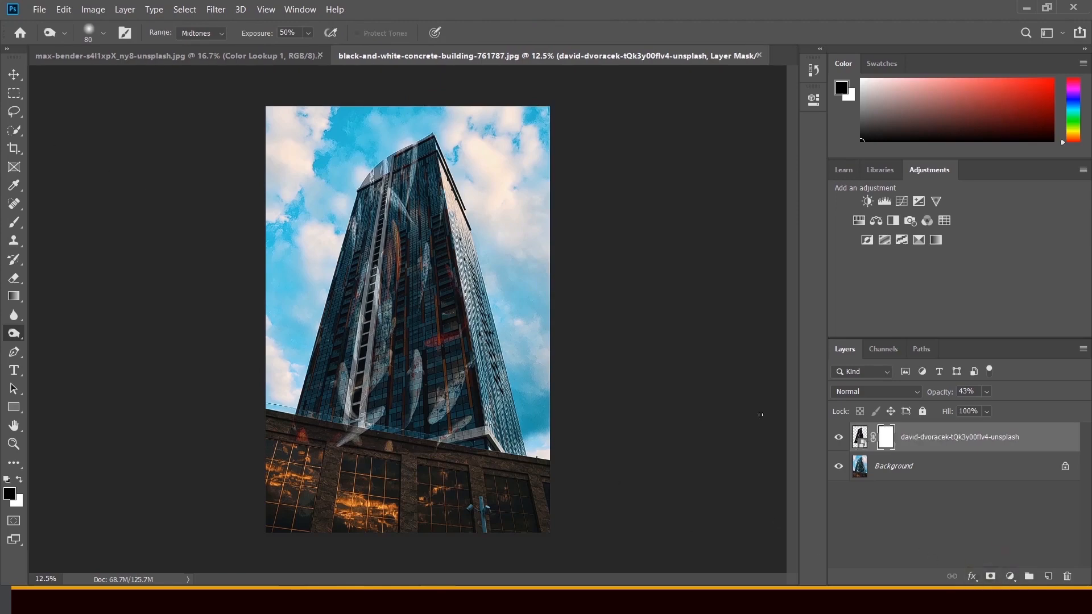
pyautogui.click(13, 225)
pyautogui.press('b')
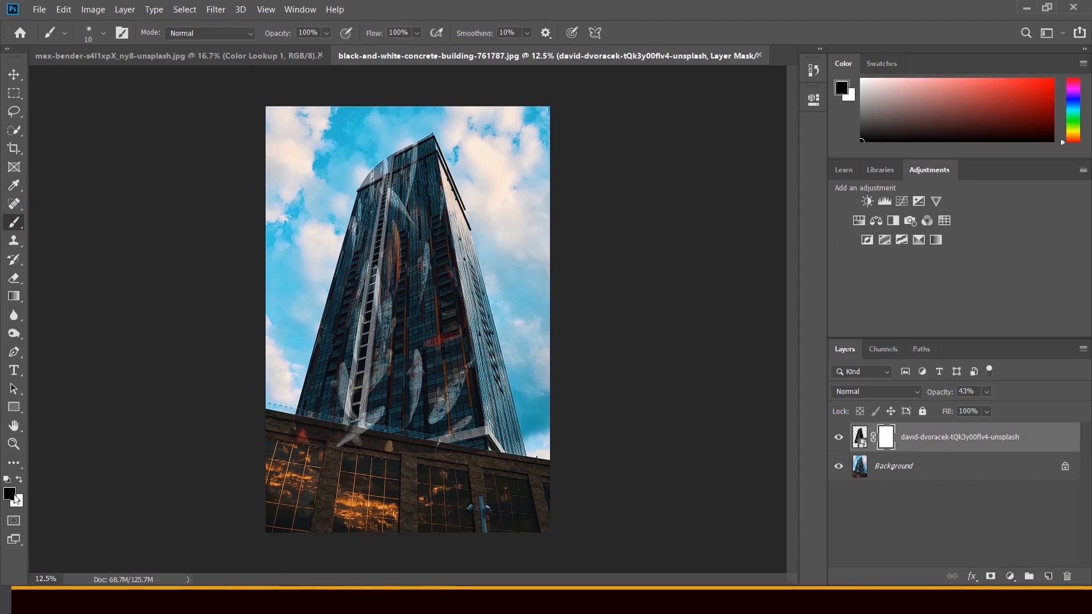
pyautogui.press('x')
pyautogui.press('x')
pyautogui.press('x')
pyautogui.press('x')
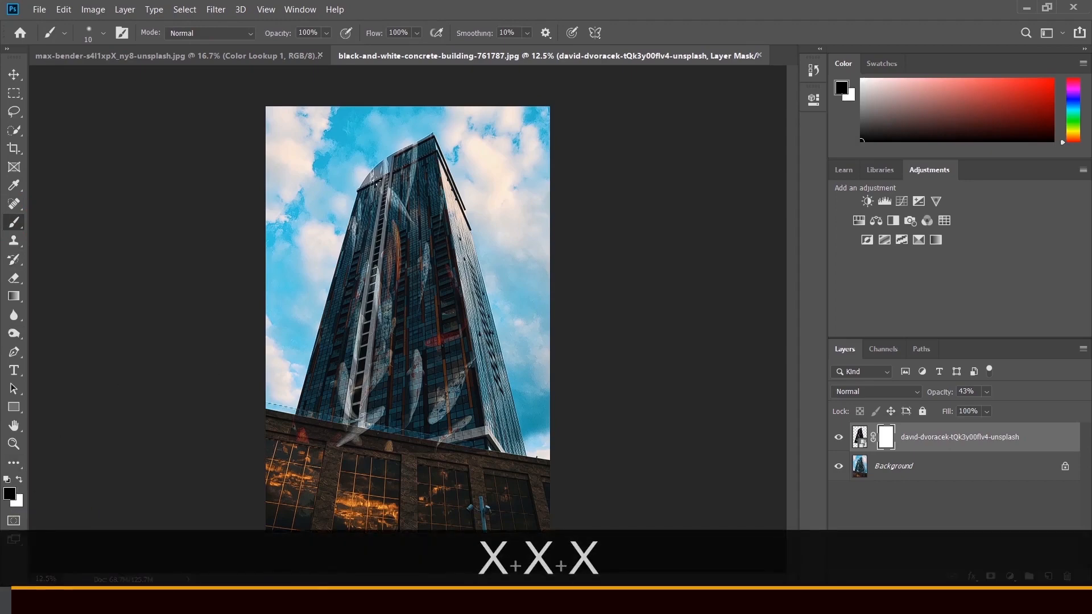
# Step: Enlarge the brush to 175 and mask out the koi image spilling past the tower's roofline, left edge and base
pyautogui.press(']')
pyautogui.press(']')
pyautogui.press(']')
pyautogui.press(']')
pyautogui.press(']')
pyautogui.press(']')
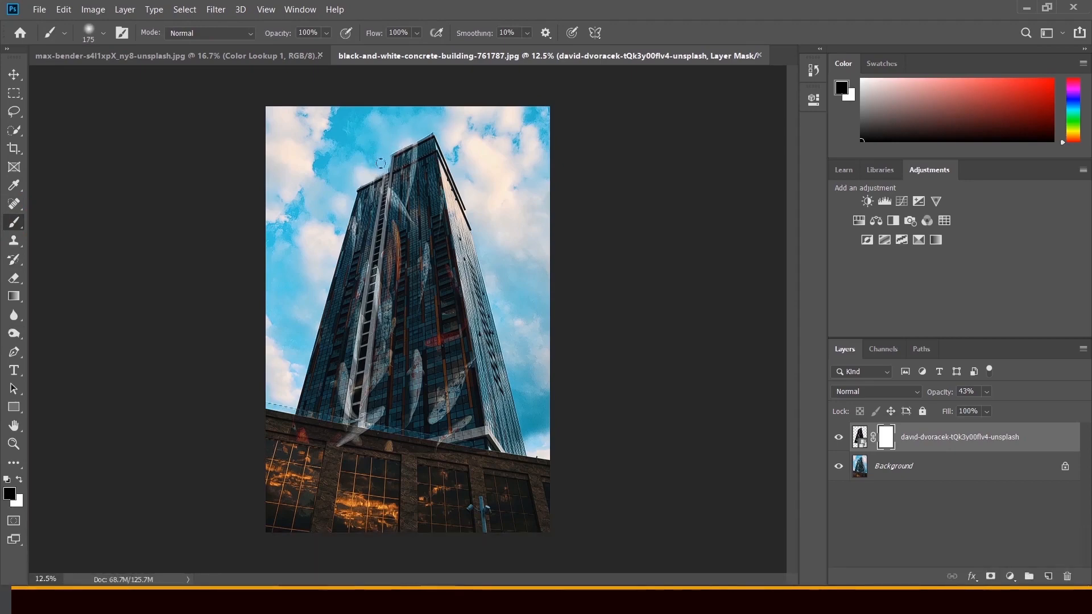
pyautogui.moveTo(363, 181); pyautogui.dragTo(332, 278)
pyautogui.moveTo(355, 438)
pyautogui.mouseDown()
pyautogui.moveTo(281, 432)
pyautogui.moveTo(357, 431)
pyautogui.moveTo(374, 447)
pyautogui.mouseUp()
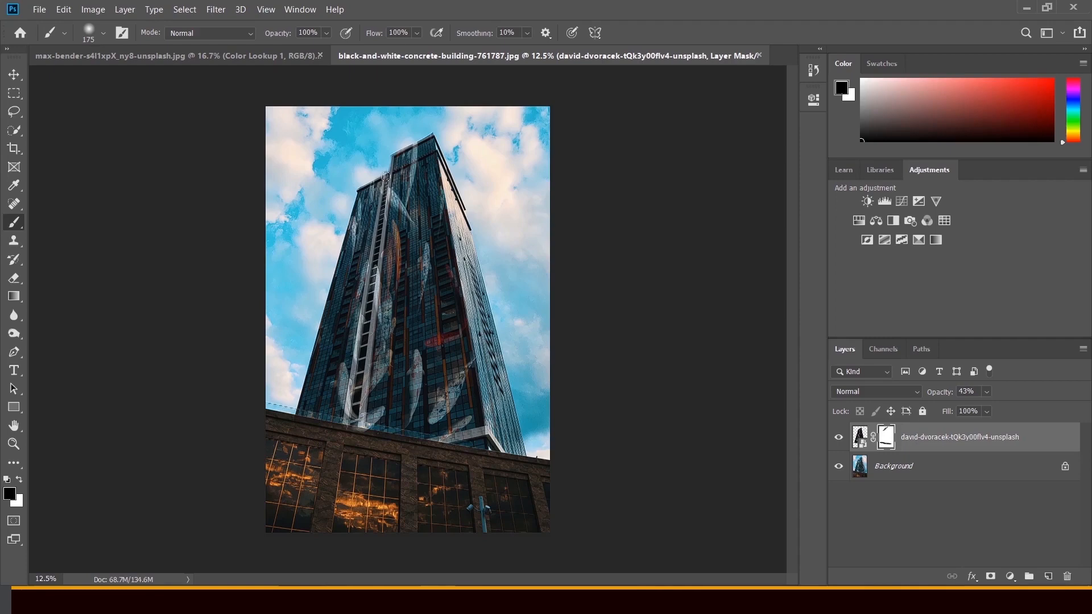
# Step: Mask the koi image off the tower's white ladder-like column with straight black brush strokes from base to roof
pyautogui.keyDown('shift'); pyautogui.click(385, 179); pyautogui.keyUp('shift')
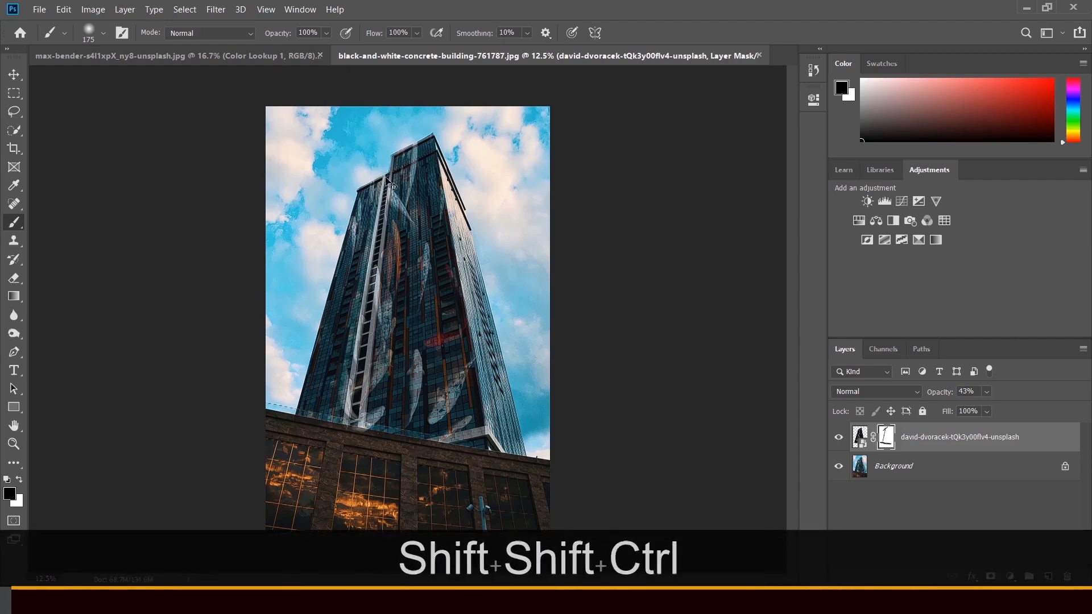
pyautogui.hotkey('ctrl', 'z')
pyautogui.press('shift')
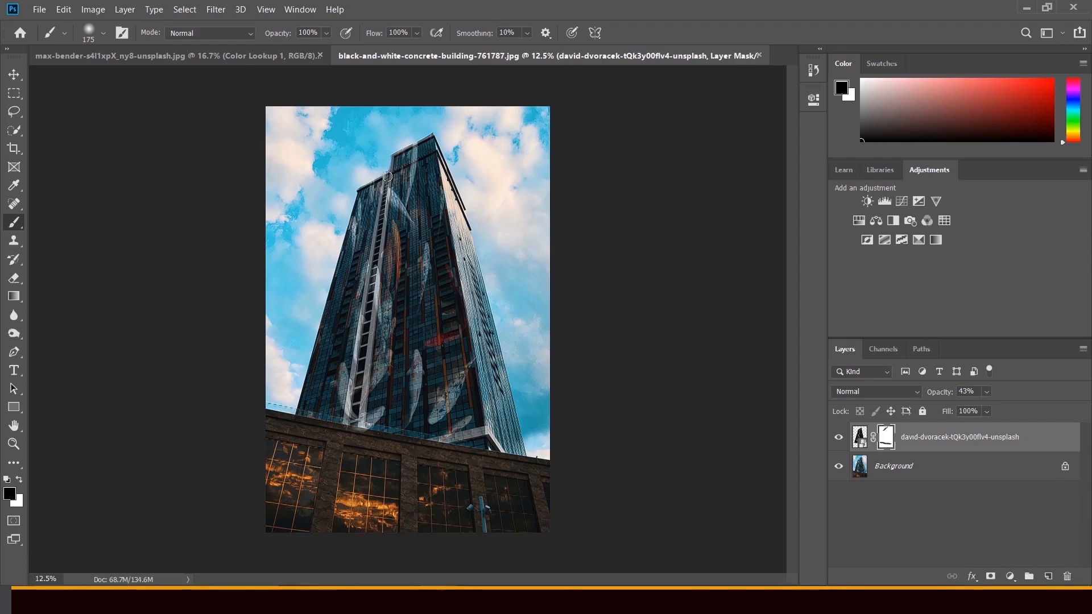
pyautogui.keyDown('shift'); pyautogui.click(351, 421); pyautogui.keyUp('shift')
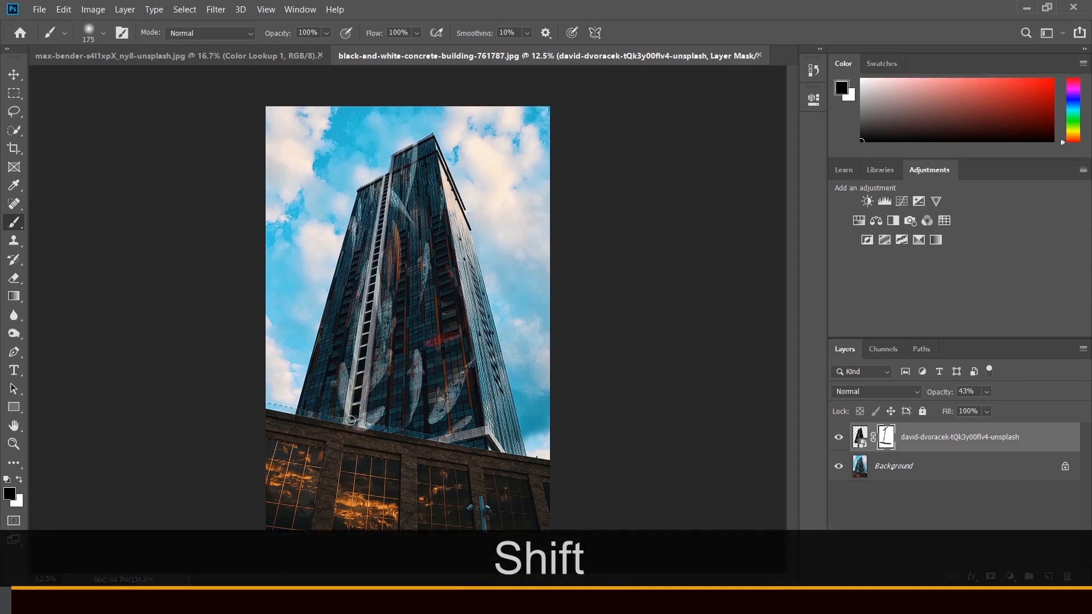
pyautogui.keyDown('shift'); pyautogui.click(387, 173); pyautogui.keyUp('shift')
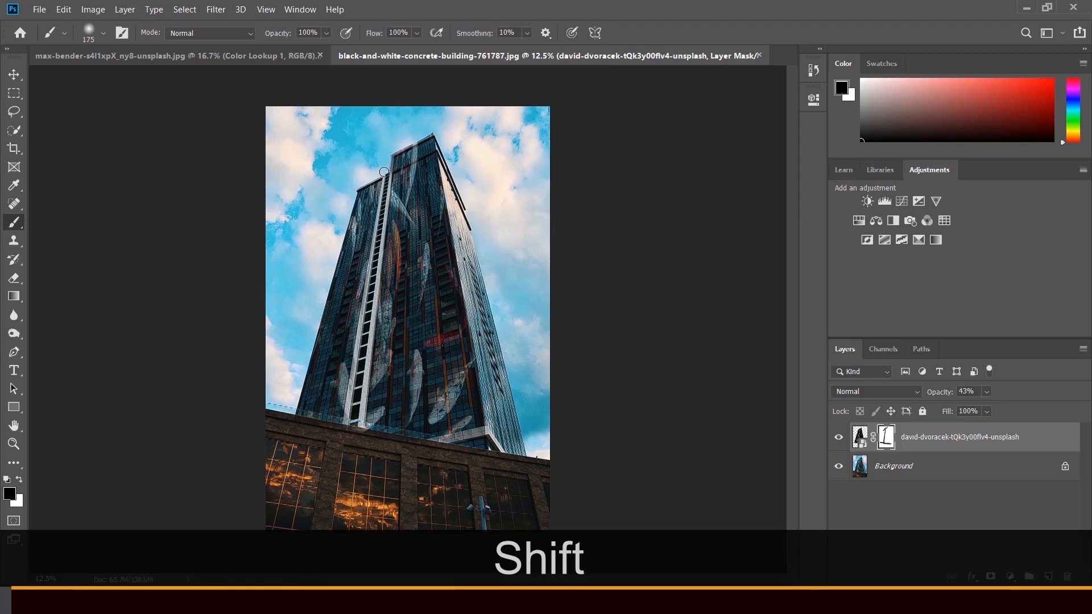
pyautogui.keyDown('shift'); pyautogui.click(394, 150); pyautogui.keyUp('shift')
pyautogui.hotkey('ctrl', 'shift', 'z')
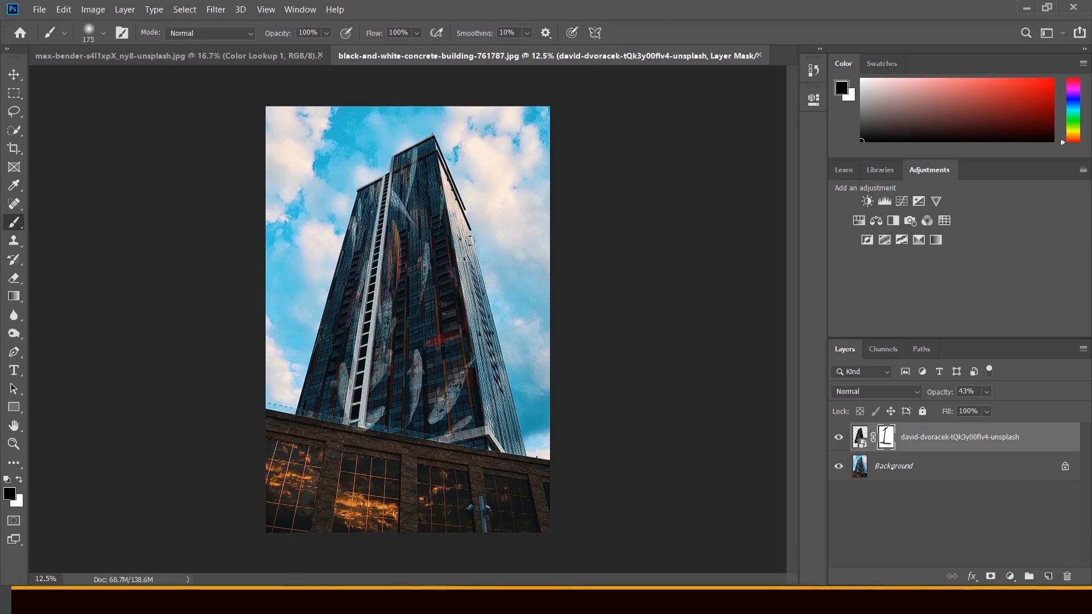
# Step: Set the koi layer's opacity to 85%
pyautogui.click(986, 391)
pyautogui.moveTo(995, 411); pyautogui.dragTo(1046, 412)
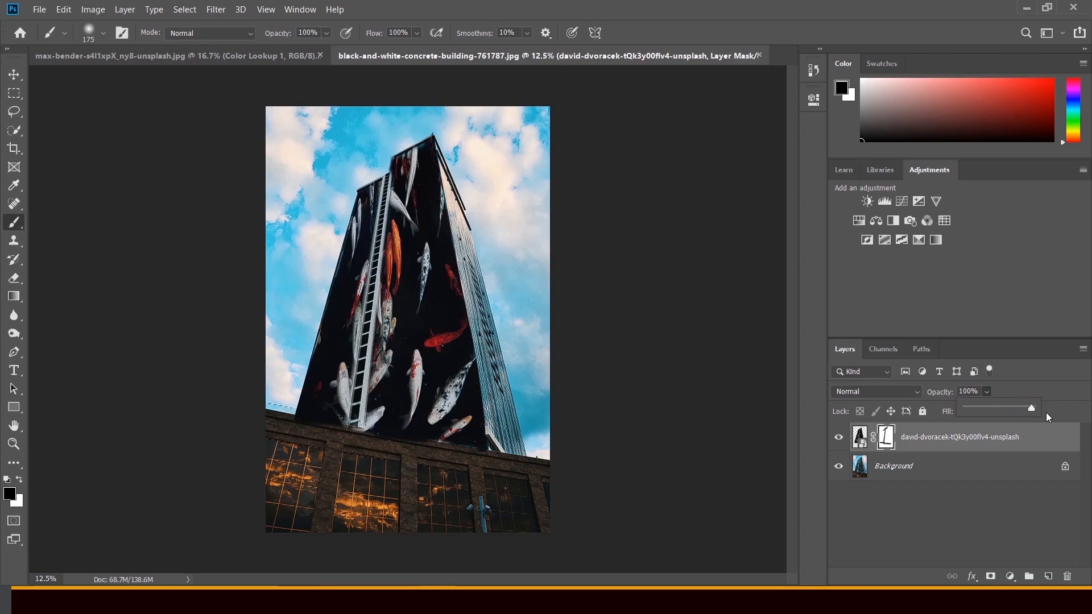
pyautogui.moveTo(1028, 410)
pyautogui.mouseDown()
pyautogui.moveTo(1004, 407)
pyautogui.moveTo(1015, 411)
pyautogui.mouseUp()
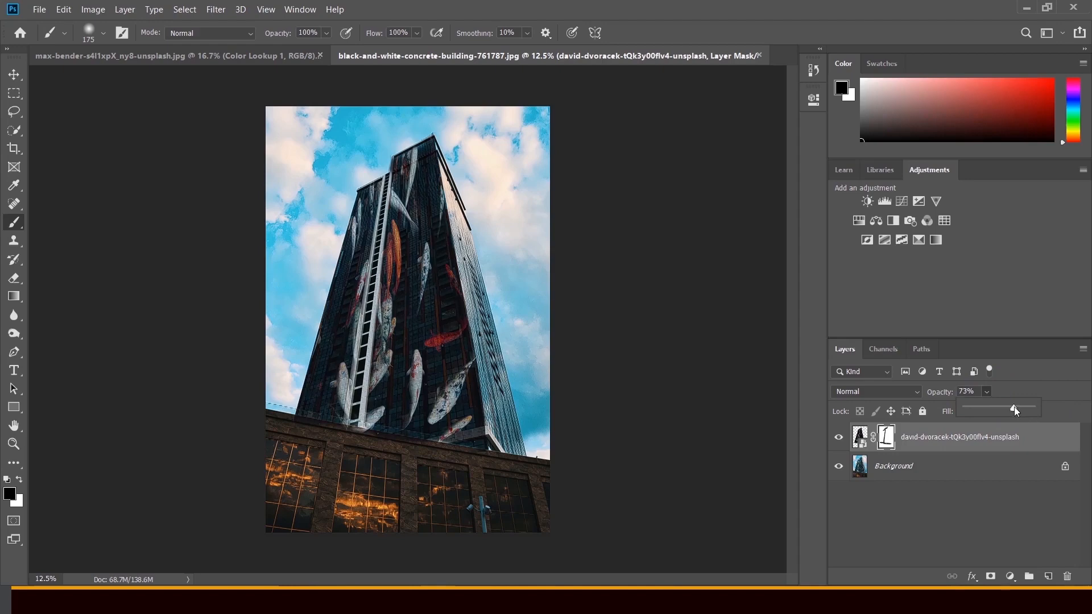
pyautogui.click(1022, 407)
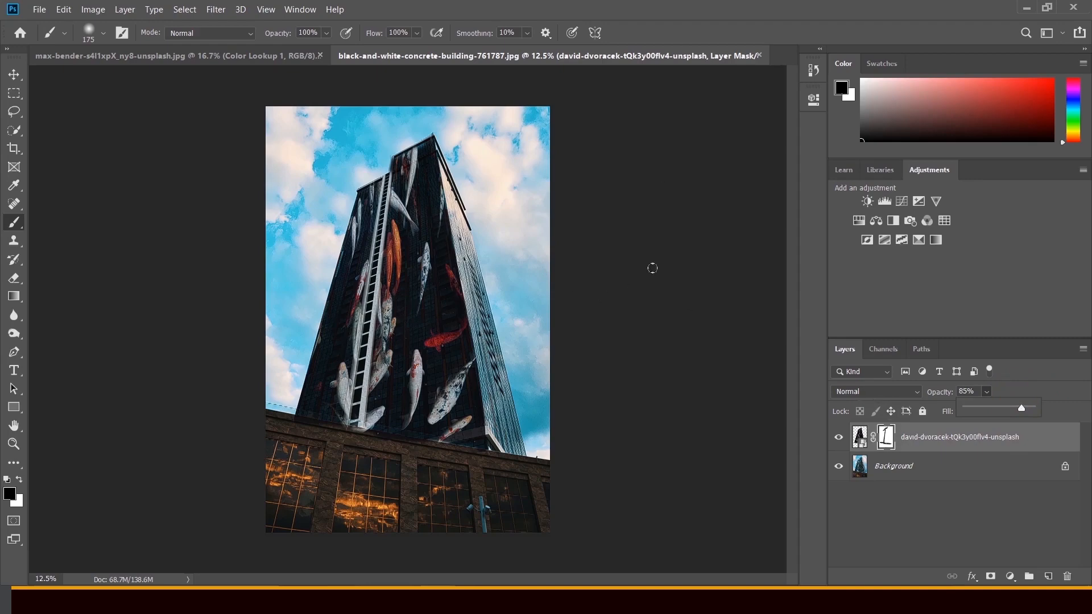
# Step: Switch to File Explorer and open pexels-ivy-son-3583402.jpg from the fishes upstate folder in Photoshop
pyautogui.click(1027, 8)
pyautogui.click(340, 222)
pyautogui.rightClick(340, 221)
pyautogui.moveTo(487, 466)
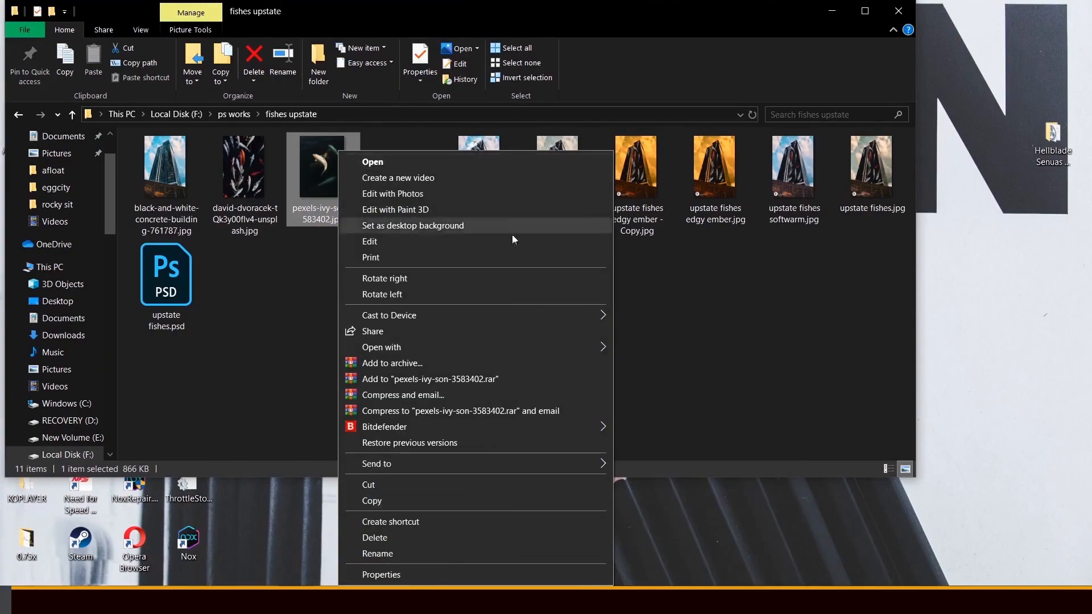
pyautogui.moveTo(575, 342)
pyautogui.click(623, 364)
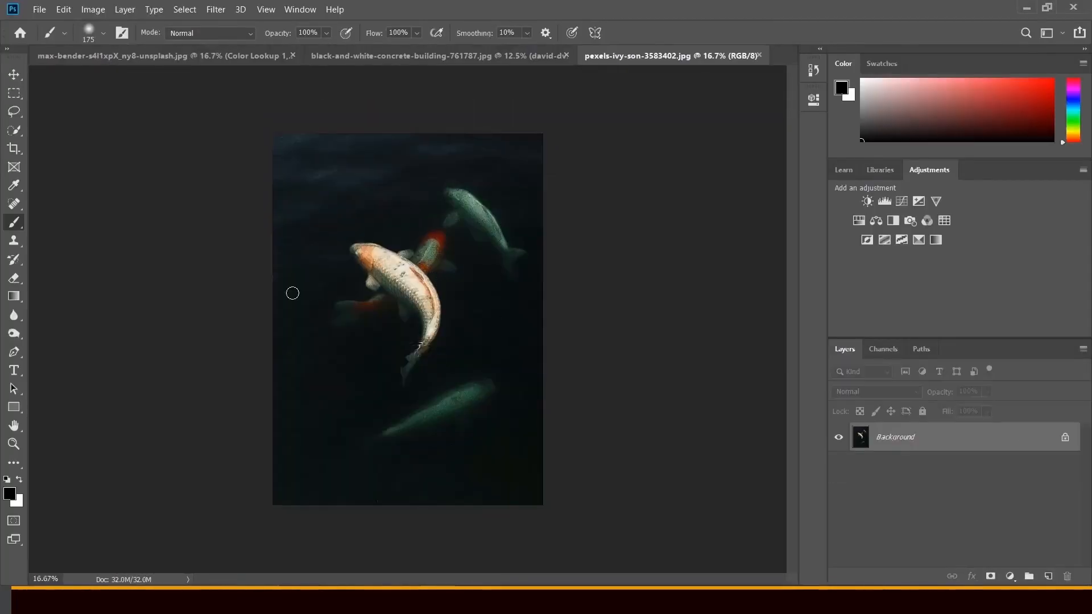
# Step: Select the bright orange-and-white koi with the Quick Selection tool and copy it to a new layer
pyautogui.click(15, 130)
pyautogui.moveTo(357, 249)
pyautogui.mouseDown()
pyautogui.moveTo(424, 299)
pyautogui.moveTo(430, 330)
pyautogui.moveTo(403, 380)
pyautogui.moveTo(413, 309)
pyautogui.moveTo(365, 260)
pyautogui.mouseUp()
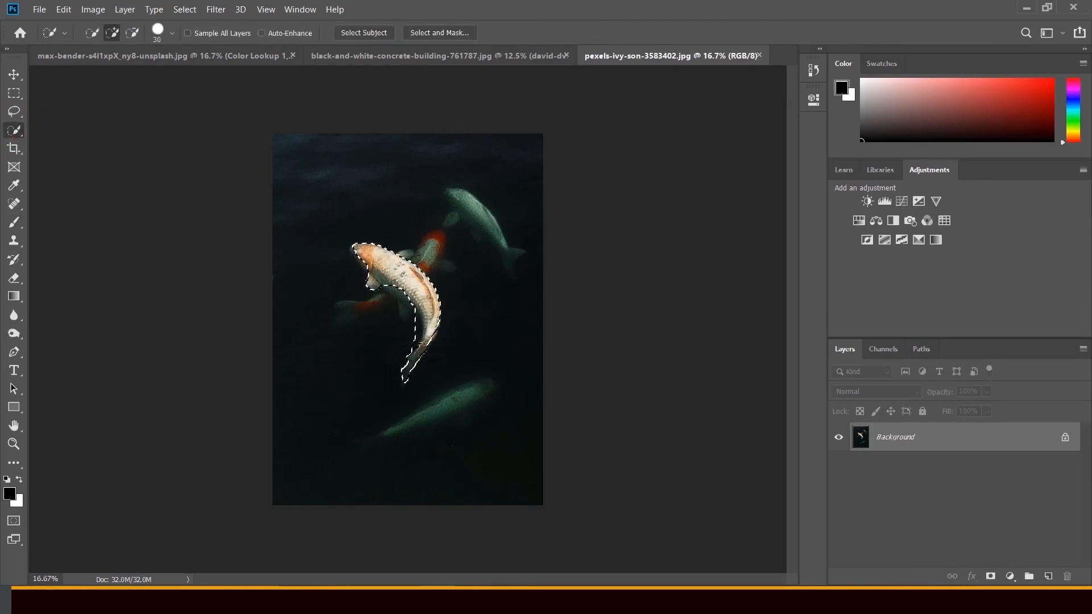
pyautogui.click(354, 250)
pyautogui.moveTo(397, 289); pyautogui.dragTo(405, 314)
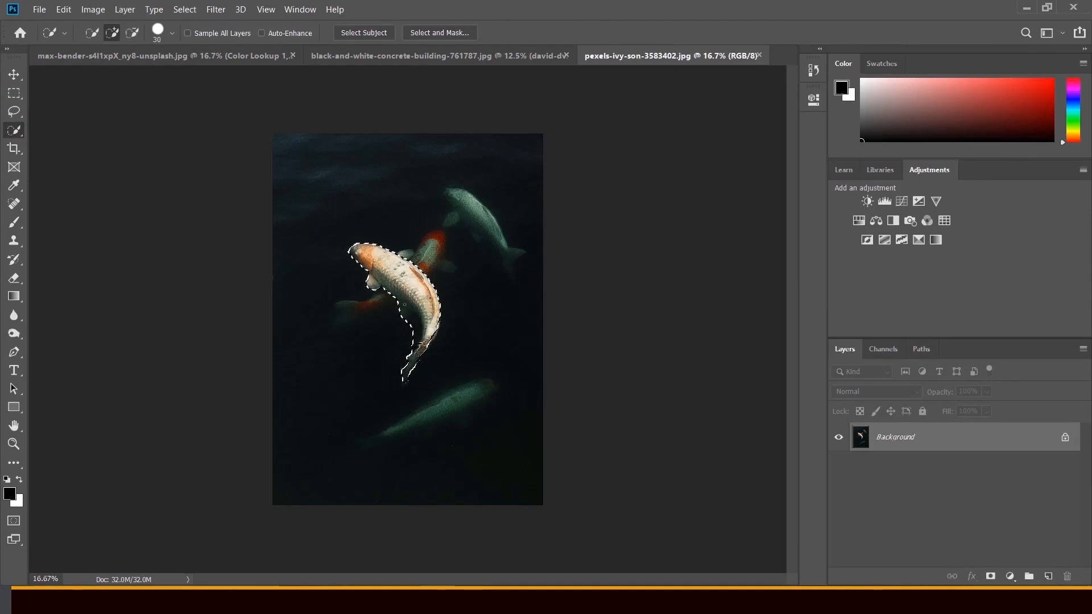
pyautogui.hotkey('ctrl', 'j')
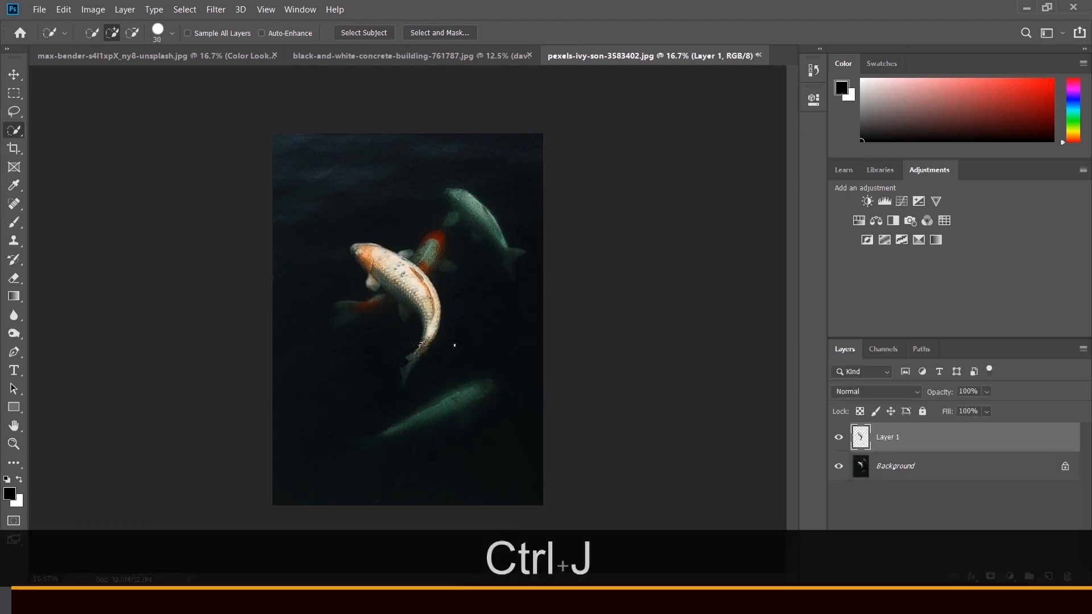
# Step: With the Background layer hidden, add a layer mask to the koi cut-out and paint black over its dark fringe
pyautogui.click(838, 466)
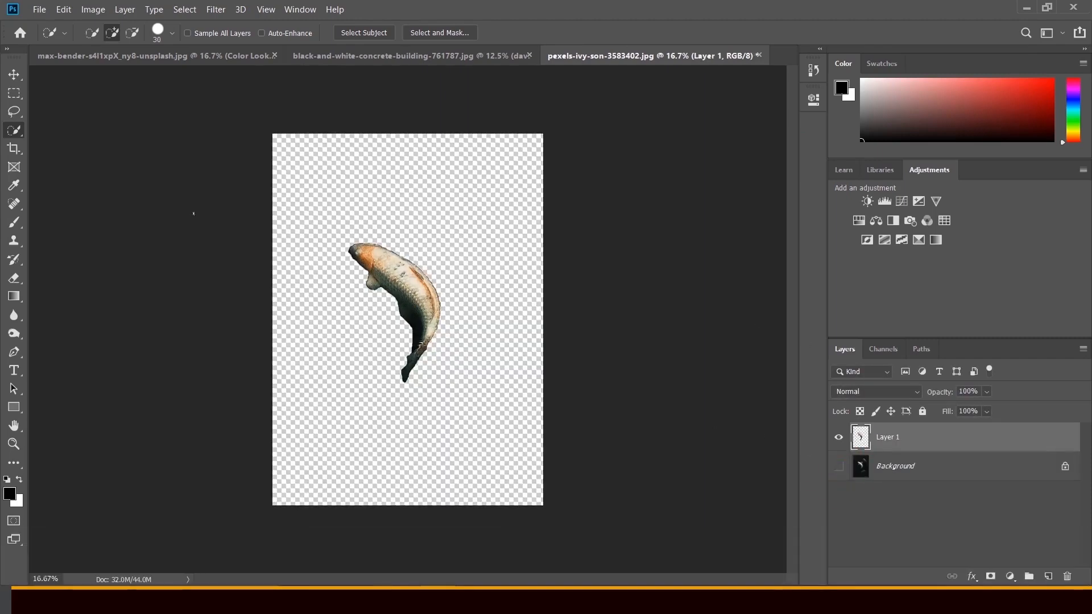
pyautogui.click(990, 577)
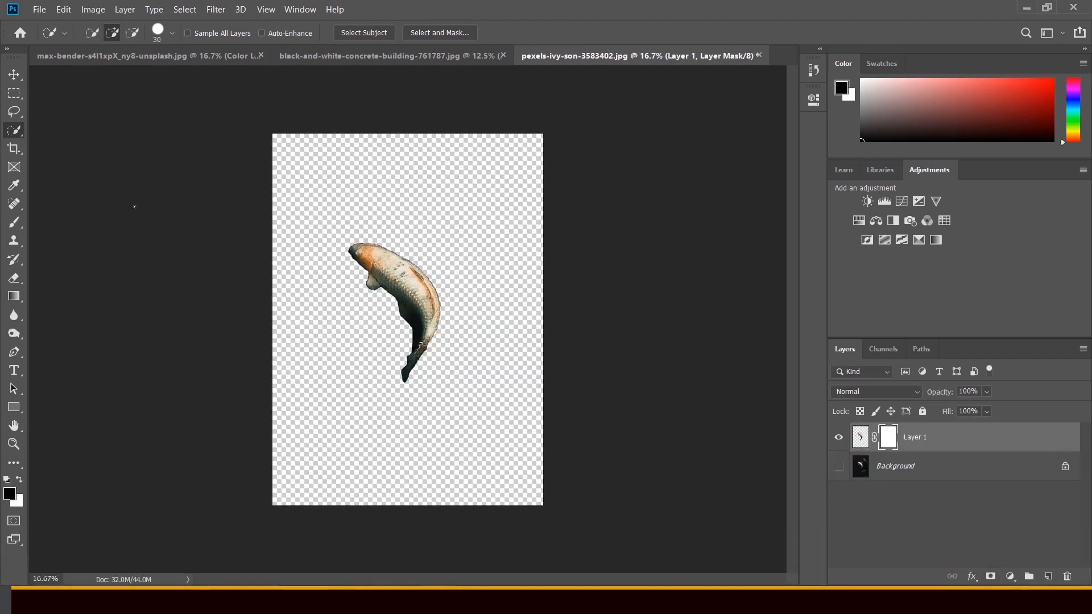
pyautogui.click(14, 278)
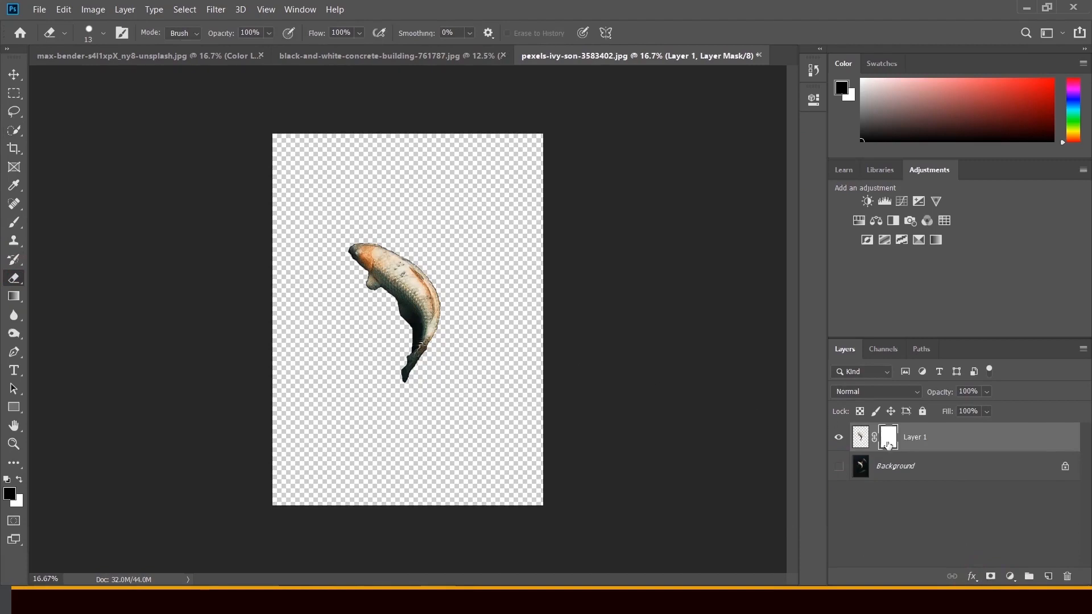
pyautogui.press('b')
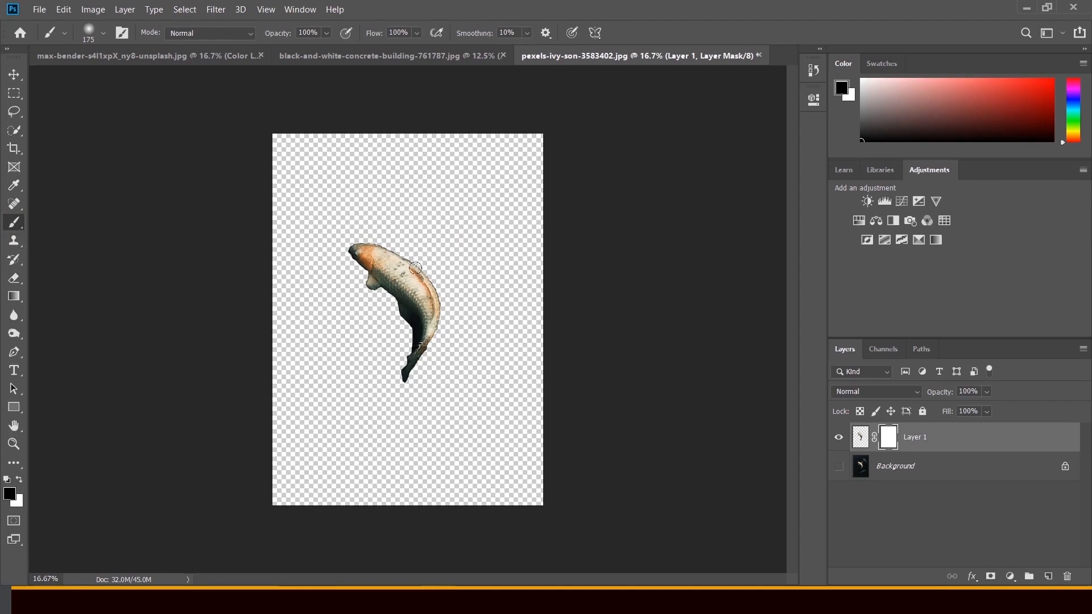
pyautogui.moveTo(447, 307); pyautogui.dragTo(459, 292)
pyautogui.moveTo(448, 314)
pyautogui.mouseDown()
pyautogui.moveTo(415, 382)
pyautogui.moveTo(419, 357)
pyautogui.moveTo(402, 366)
pyautogui.mouseUp()
pyautogui.press('x')
pyautogui.press('x')
pyautogui.moveTo(408, 327)
pyautogui.mouseDown()
pyautogui.moveTo(382, 295)
pyautogui.moveTo(407, 313)
pyautogui.moveTo(389, 299)
pyautogui.moveTo(412, 338)
pyautogui.moveTo(403, 311)
pyautogui.moveTo(381, 296)
pyautogui.moveTo(403, 248)
pyautogui.mouseUp()
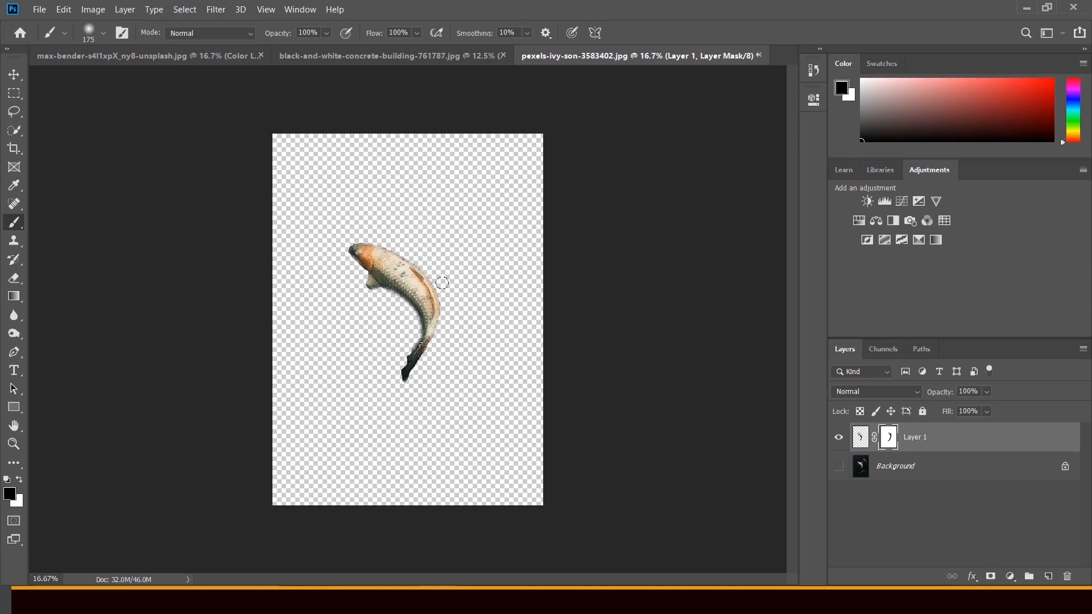
# Step: Copy the masked koi cut-out into the black-and-white-concrete-building-761787.jpg document and move it to the top of the skyscraper
pyautogui.press('ctrl')
pyautogui.press('c')
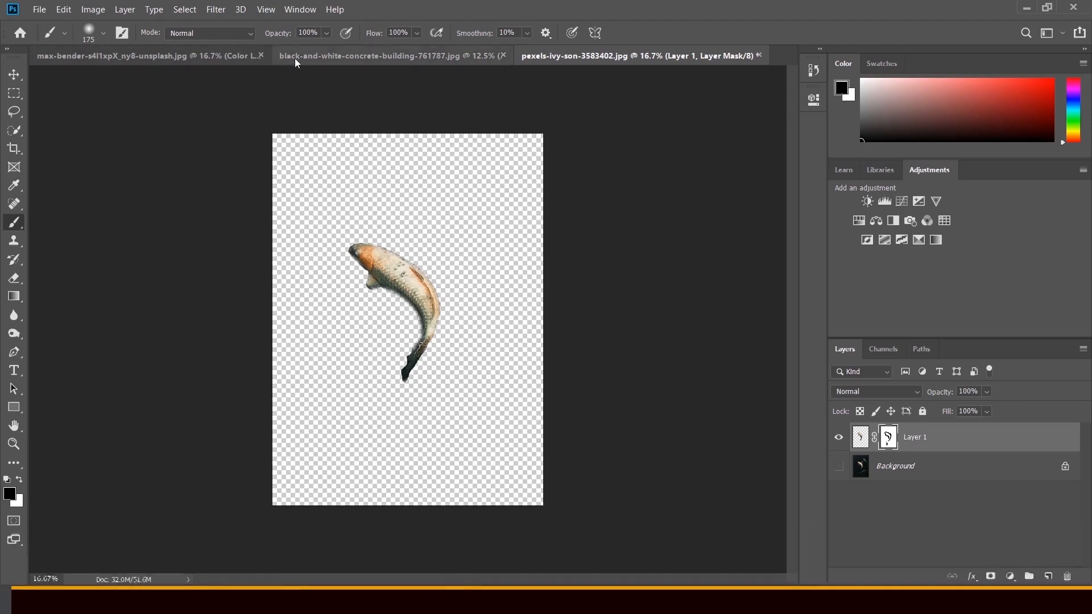
pyautogui.click(295, 57)
pyautogui.press('ctrl')
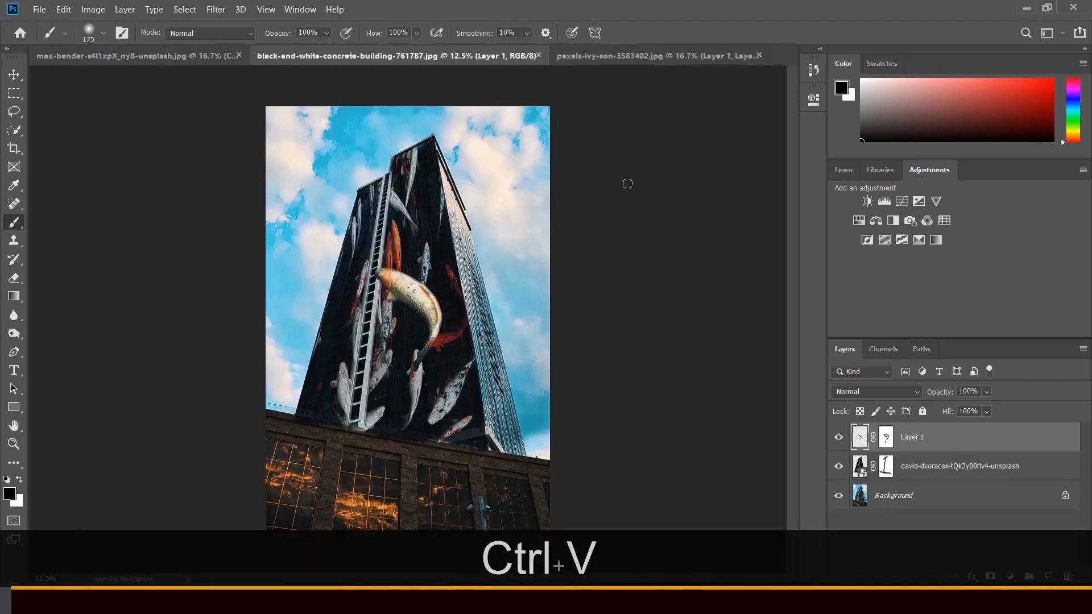
pyautogui.press('v')
pyautogui.moveTo(418, 300); pyautogui.dragTo(422, 187)
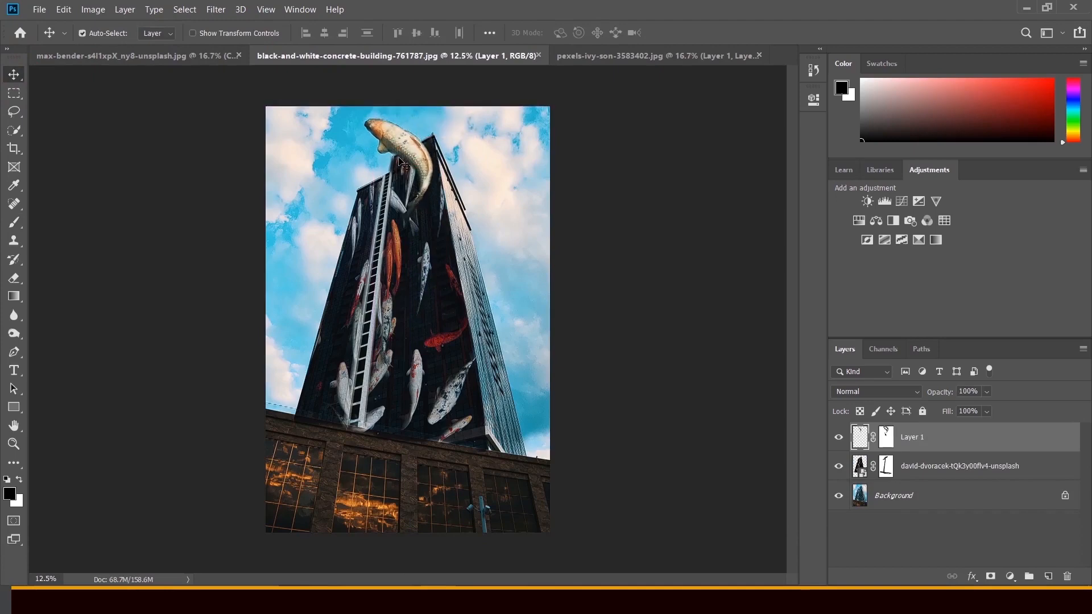
# Step: Scale the pasted koi to about 48% and place it leaping over the skyscraper's roof edge
pyautogui.hotkey('ctrl', 't')
pyautogui.moveTo(433, 223); pyautogui.dragTo(407, 190)
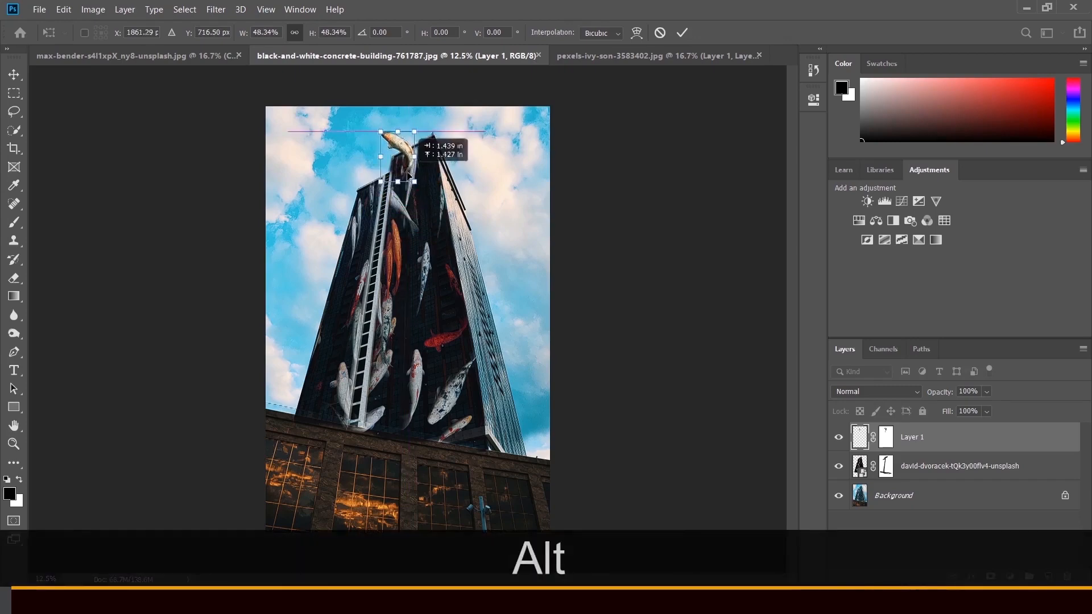
pyautogui.press('Return')
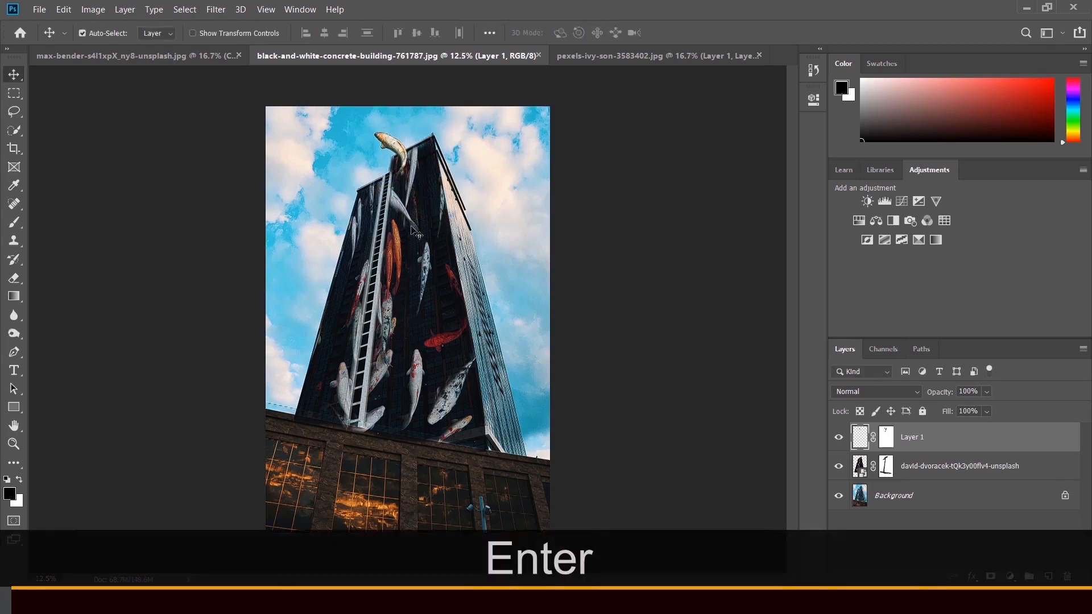
# Step: Paint black on the david-dvoracek layer's mask to clean the fish-texture spill along the roof edges and beside the ladder
pyautogui.hotkey('ctrl', '=')
pyautogui.hotkey('ctrl', '=')
pyautogui.hotkey('ctrl', '=')
pyautogui.scroll(1, 794, 295)
pyautogui.moveTo(793, 295); pyautogui.dragTo(779, 227)
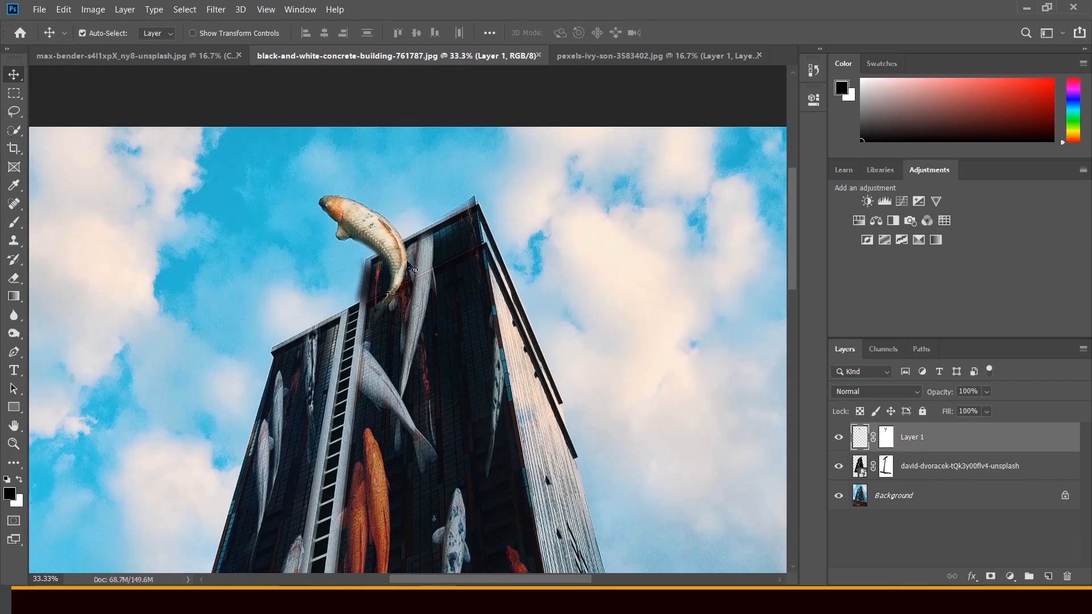
pyautogui.click(14, 222)
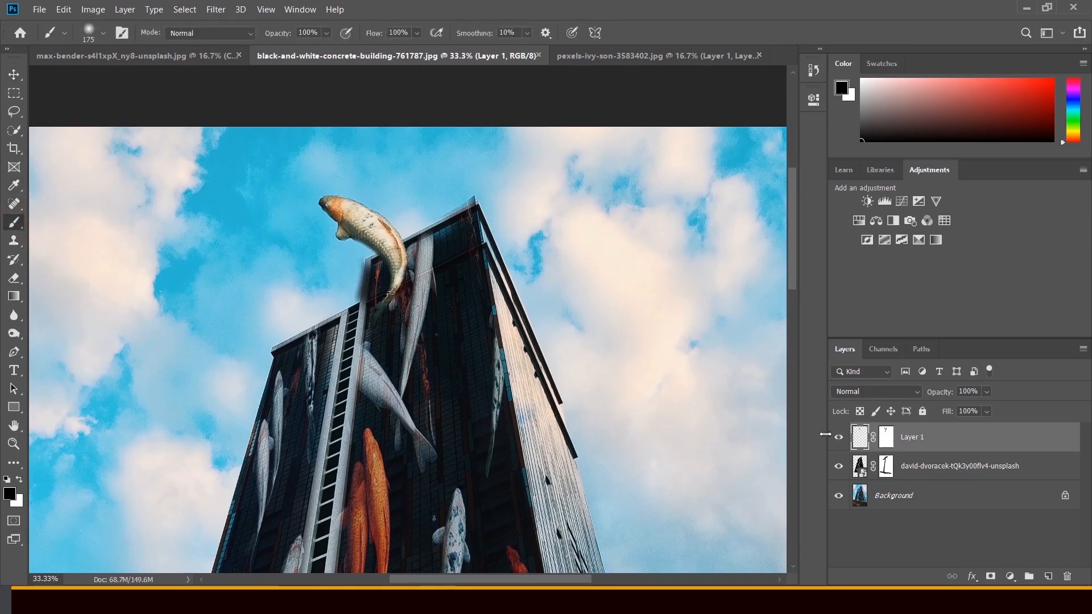
pyautogui.click(886, 466)
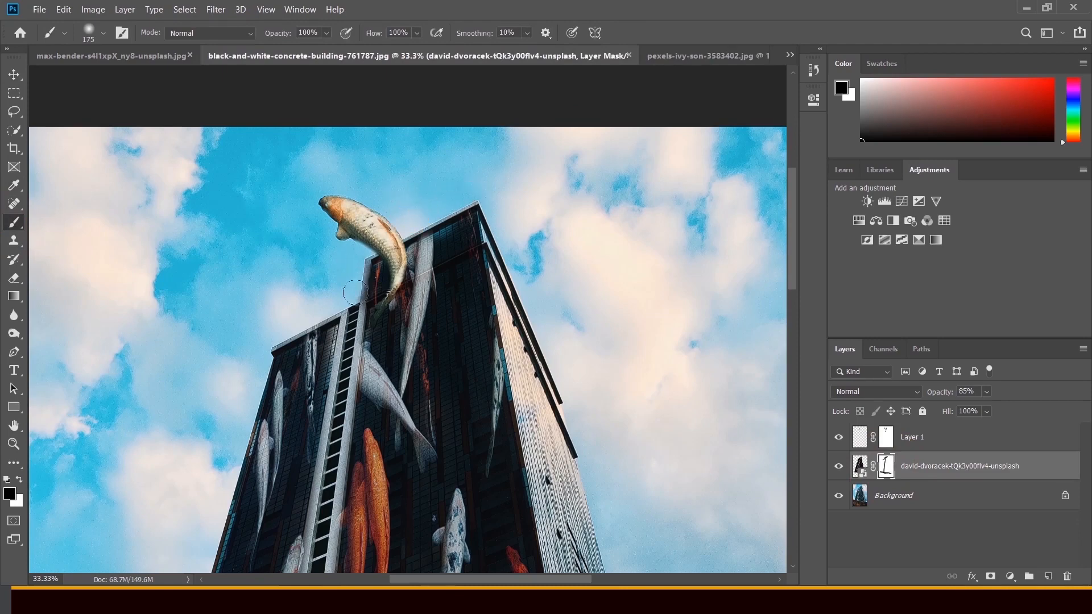
pyautogui.moveTo(344, 383); pyautogui.dragTo(328, 488)
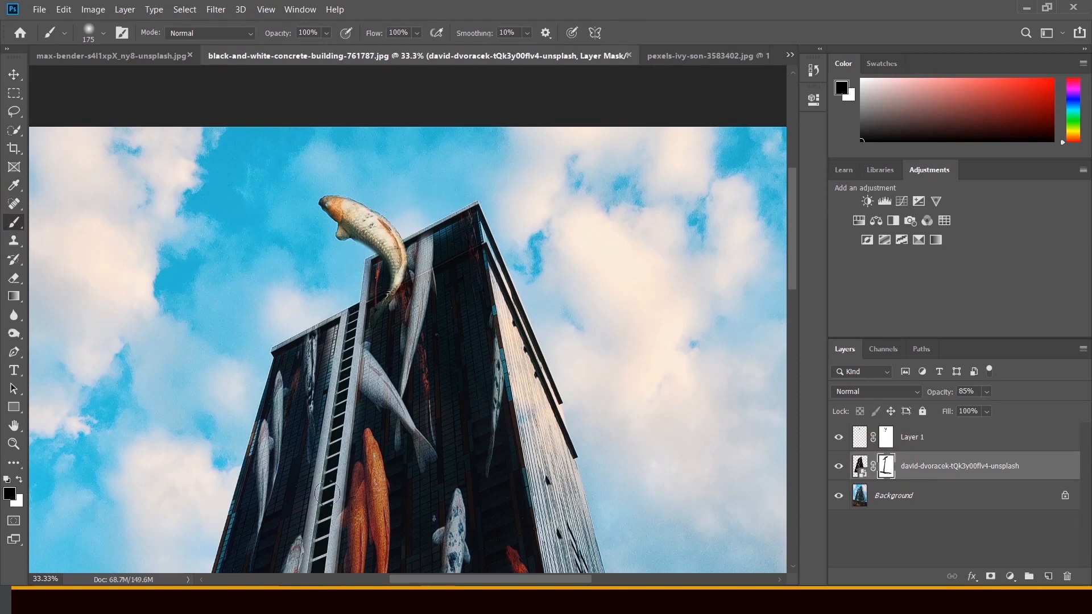
# Step: On Layer 1's mask, lower the layer opacity to 33% and touch up the koi along the roof edge with a 45 px brush
pyautogui.click(886, 437)
pyautogui.press('[')
pyautogui.press('[')
pyautogui.press('[')
pyautogui.press('[')
pyautogui.press('[')
pyautogui.press('[')
pyautogui.press('[')
pyautogui.press('[')
pyautogui.press('[')
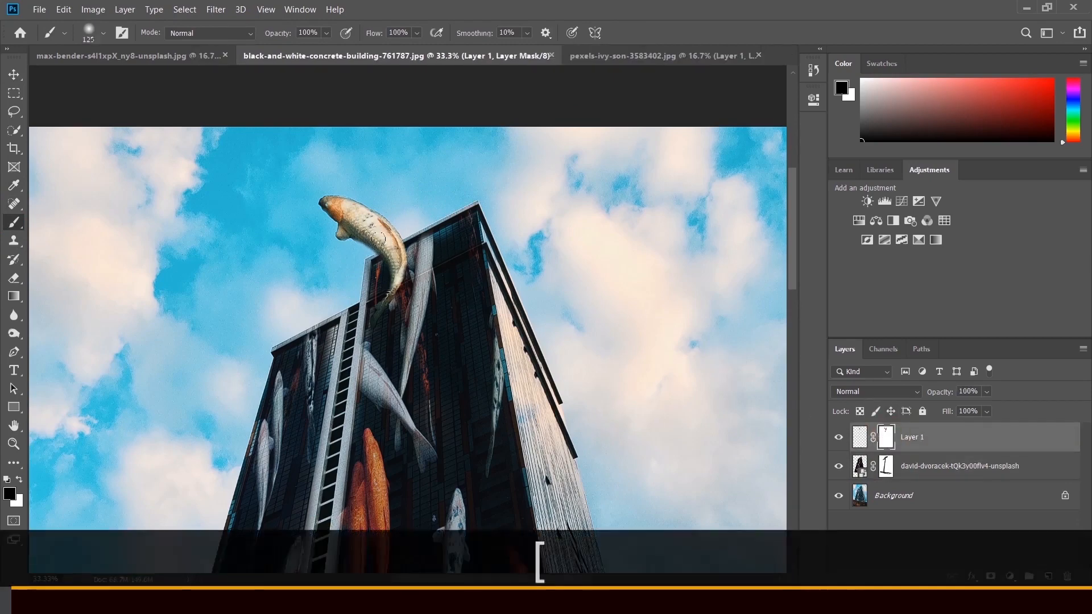
pyautogui.click(987, 391)
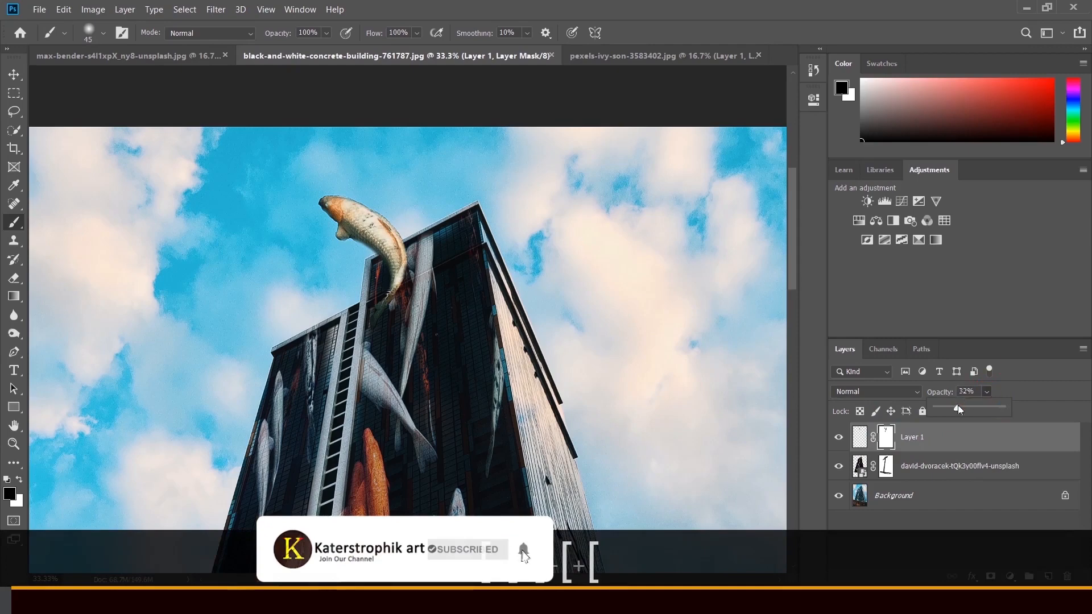
pyautogui.moveTo(1004, 408); pyautogui.dragTo(958, 407)
pyautogui.click(368, 258)
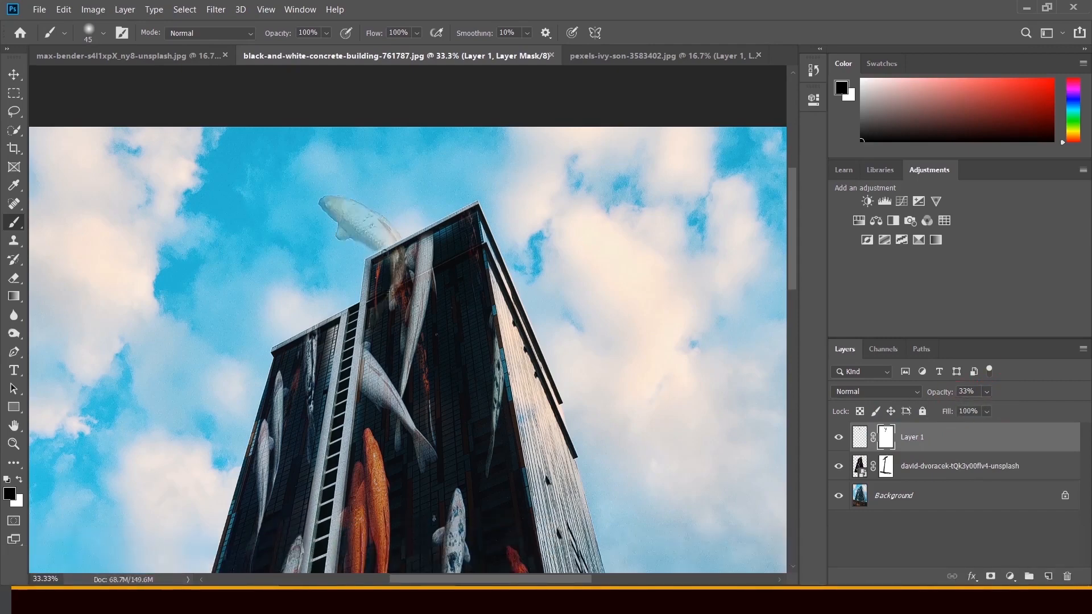
pyautogui.press('x')
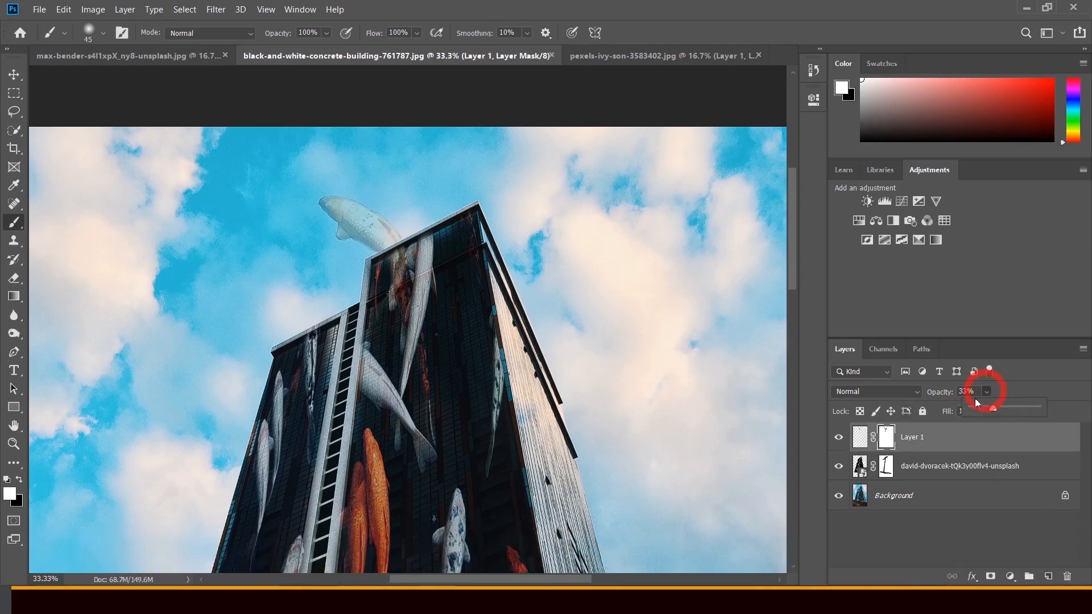
# Step: Set the opacity of the koi cut-out on Layer 1 to 72%
pyautogui.moveTo(1035, 406); pyautogui.dragTo(1017, 415)
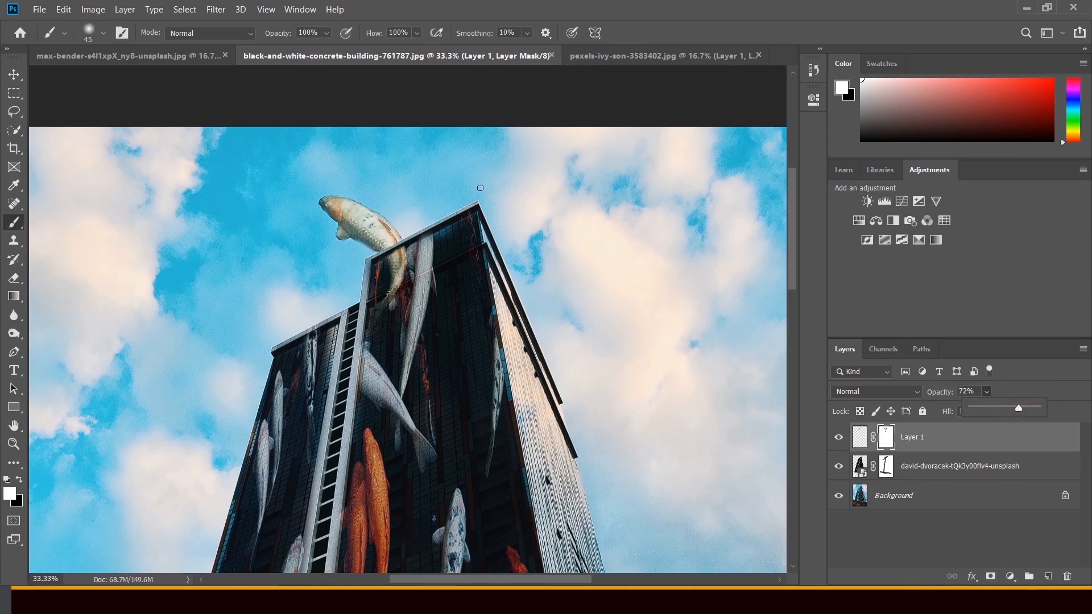
pyautogui.hotkey('ctrl', '-')
pyautogui.hotkey('ctrl', '-')
pyautogui.hotkey('ctrl', '-')
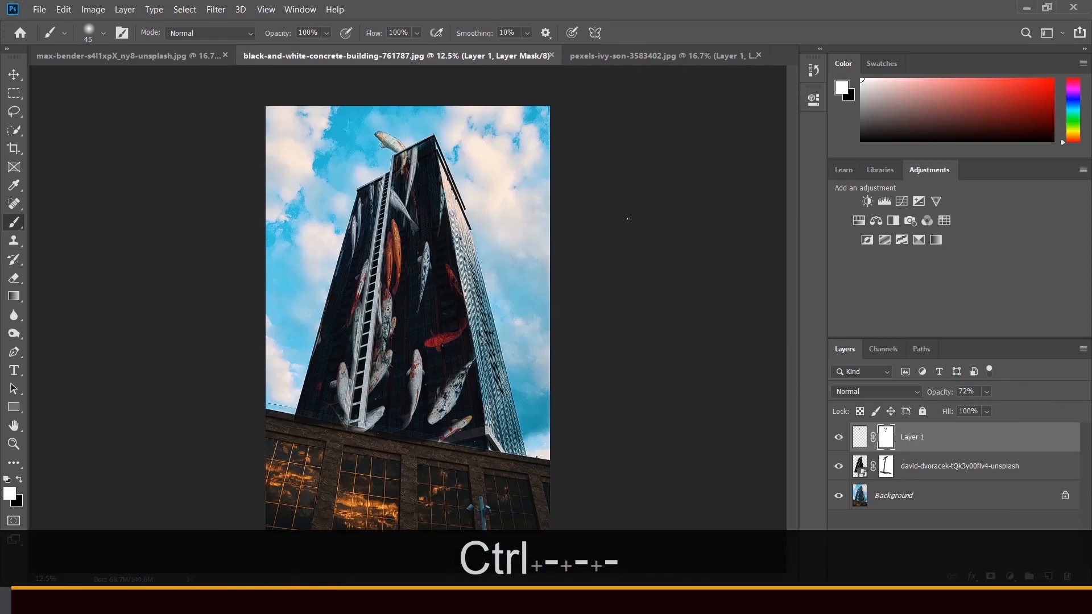
# Step: Close pexels-ivy-son-3583402.jpg without saving, and open pexels-riyas-paloli-596710.jpg from the fishes upstate folder in Photoshop
pyautogui.click(758, 55)
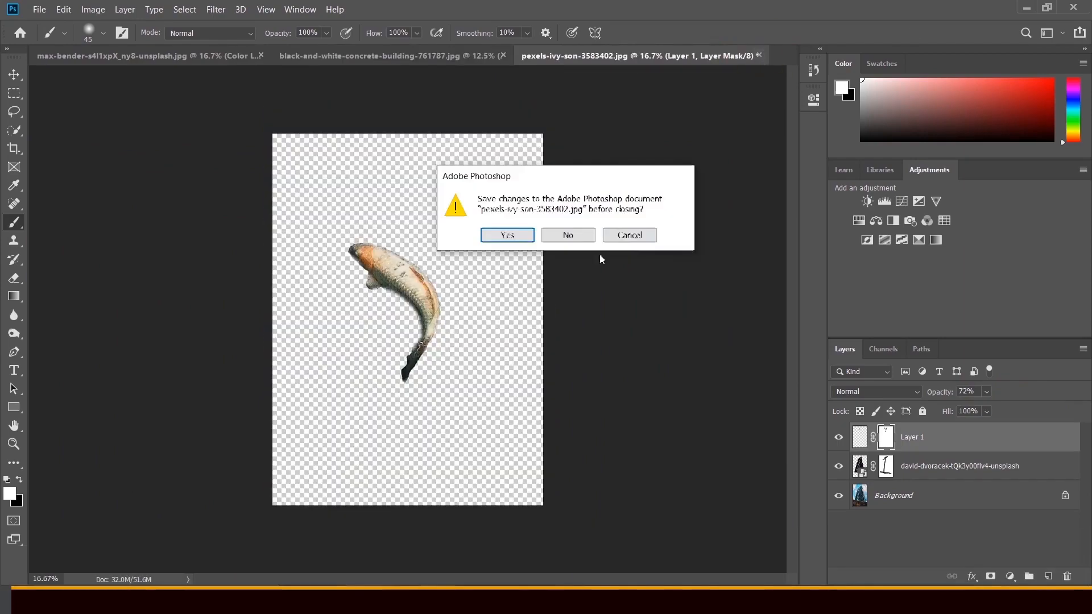
pyautogui.click(568, 235)
pyautogui.click(1026, 8)
pyautogui.click(401, 209)
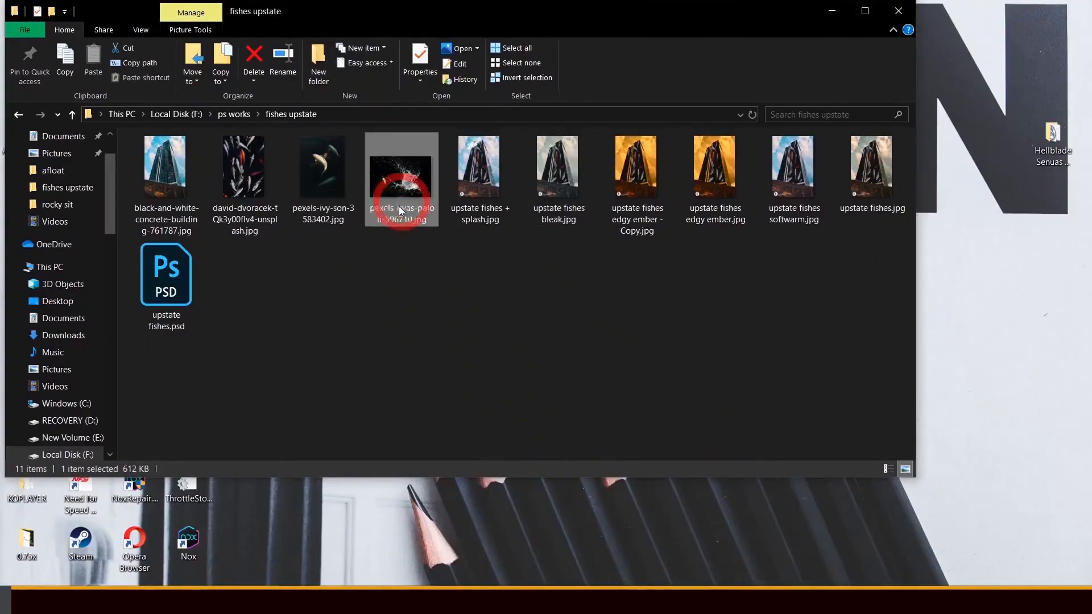
pyautogui.rightClick(393, 203)
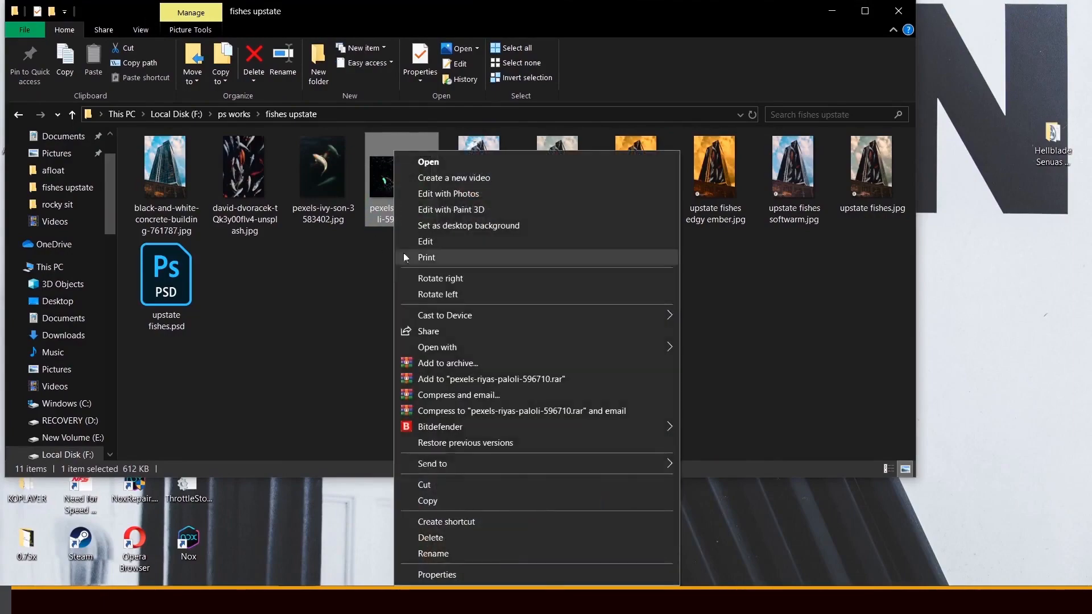
pyautogui.moveTo(657, 344)
pyautogui.click(685, 365)
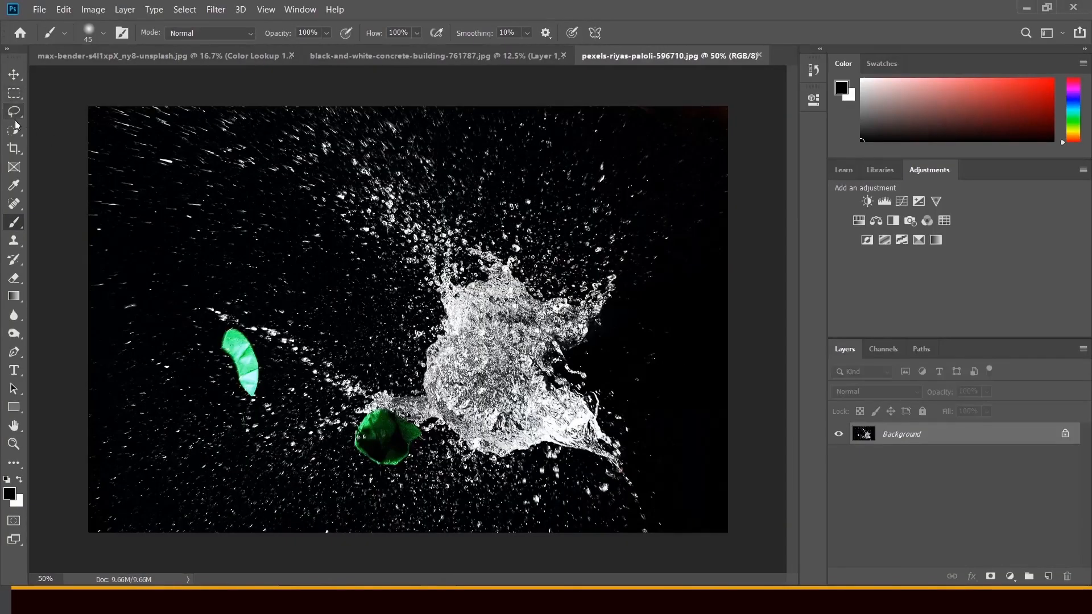
pyautogui.click(14, 130)
pyautogui.moveTo(461, 348)
pyautogui.mouseDown()
pyautogui.moveTo(509, 422)
pyautogui.moveTo(541, 393)
pyautogui.moveTo(496, 336)
pyautogui.moveTo(468, 401)
pyautogui.moveTo(392, 402)
pyautogui.moveTo(540, 320)
pyautogui.moveTo(579, 313)
pyautogui.mouseUp()
pyautogui.moveTo(542, 353); pyautogui.dragTo(564, 407)
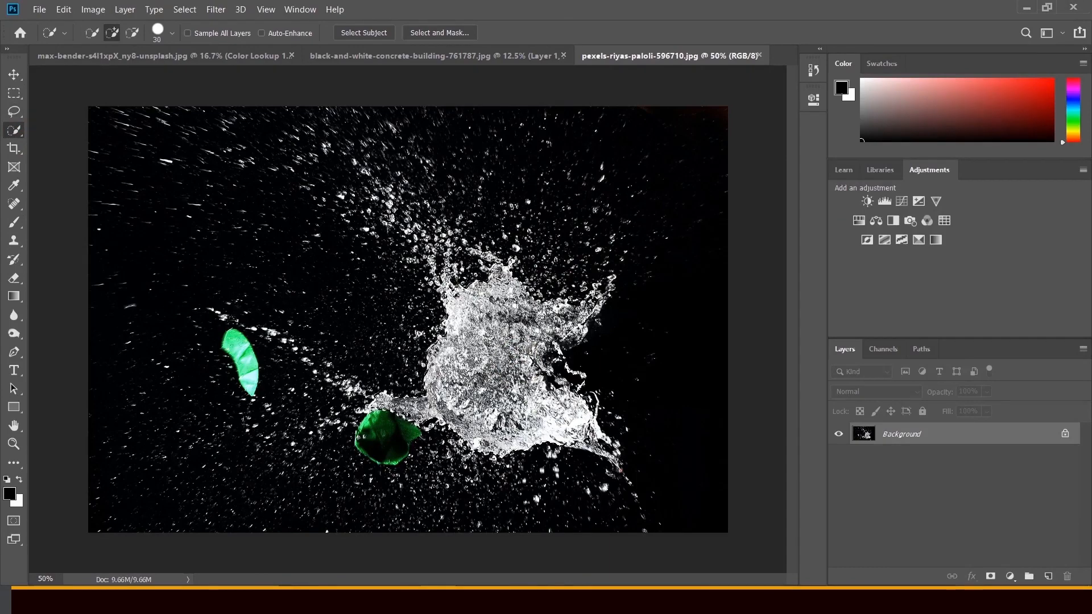
pyautogui.hotkey('ctrl', 'z')
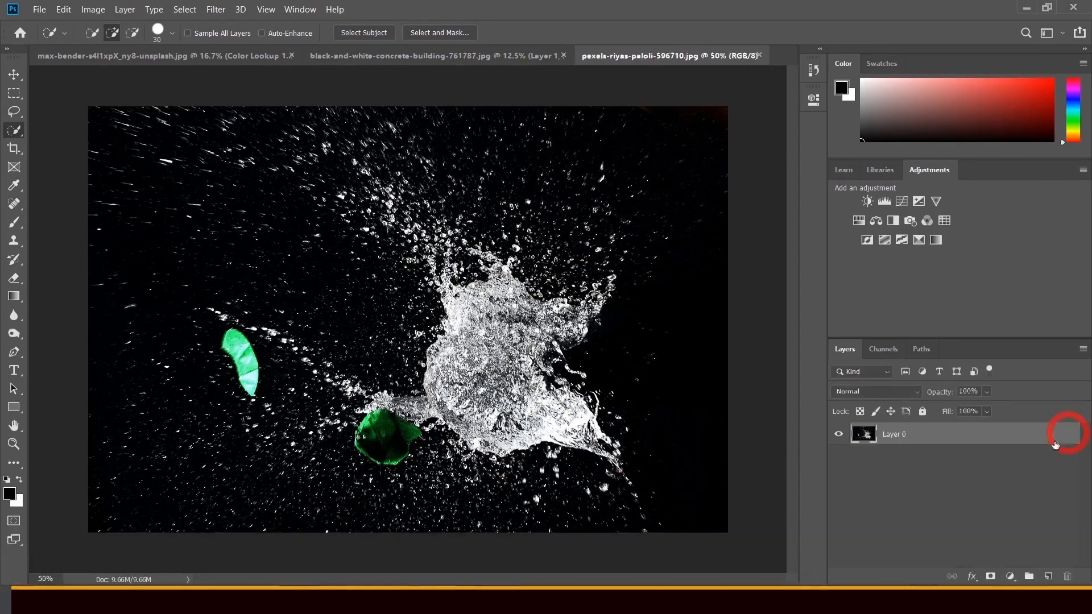
# Step: Unlock the splash photo's Background layer and copy the image into the skyscraper document as a new layer
pyautogui.click(1065, 433)
pyautogui.hotkey('ctrl', 'c')
pyautogui.click(341, 61)
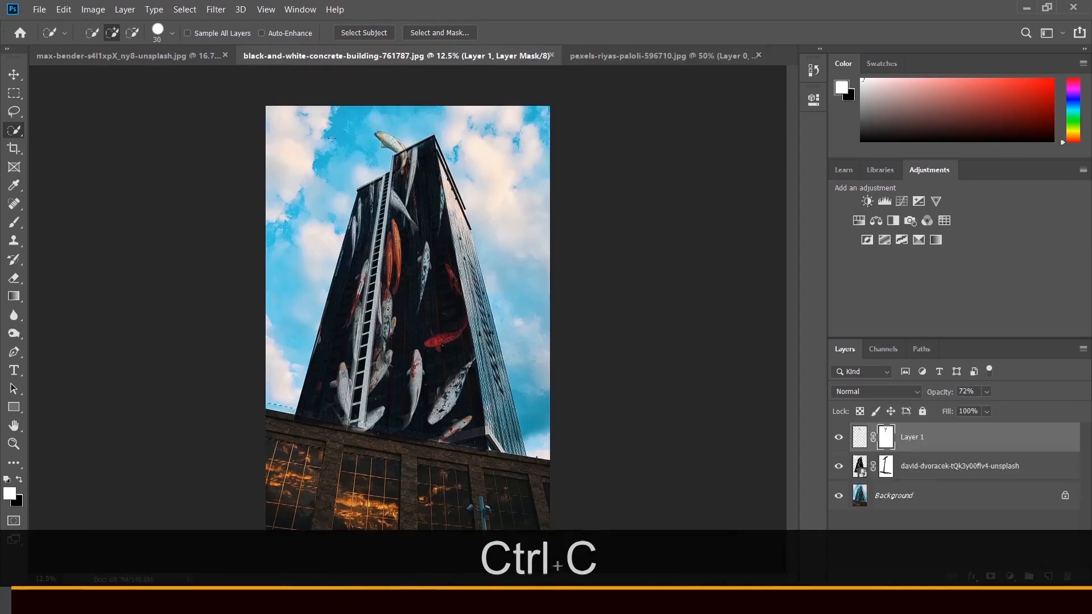
pyautogui.hotkey('ctrl', 'v')
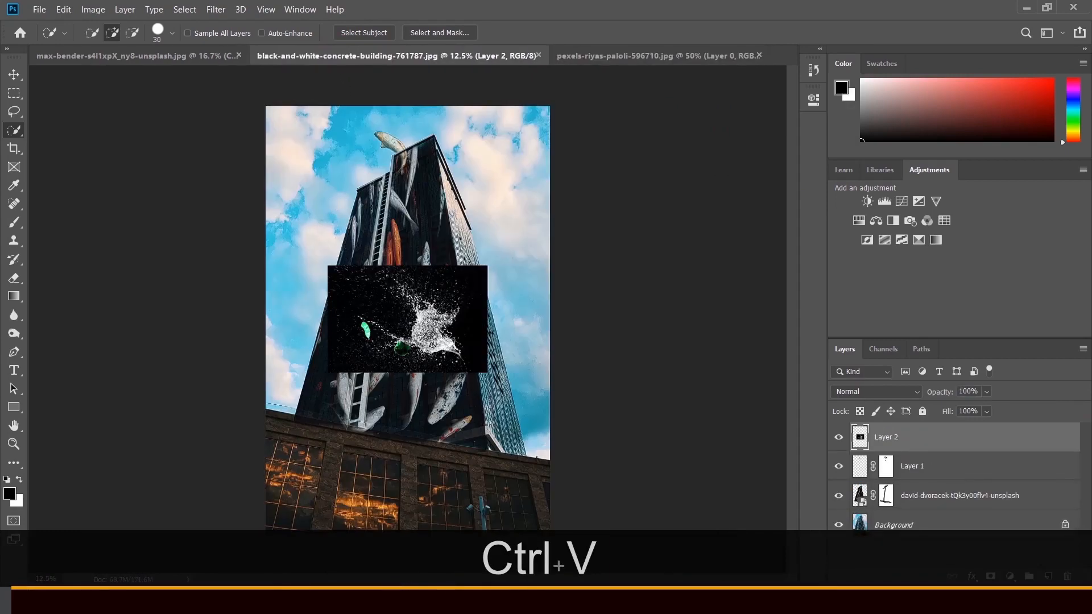
# Step: Set the splash layer's blend mode to Screen and move it over the upper part of the skyscraper
pyautogui.click(883, 394)
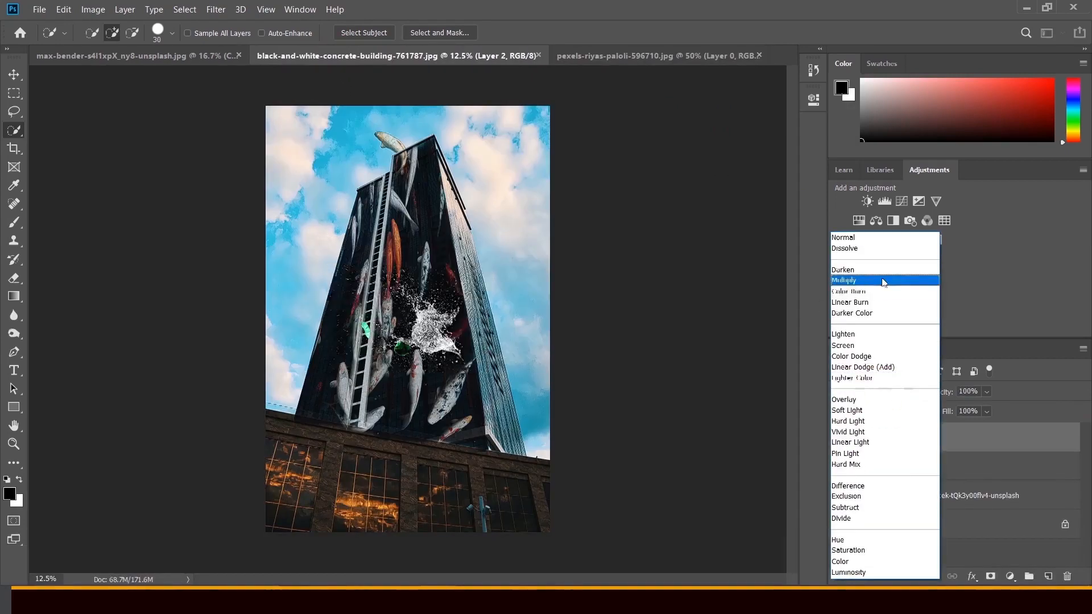
pyautogui.click(864, 345)
pyautogui.click(14, 74)
pyautogui.moveTo(429, 327); pyautogui.dragTo(387, 219)
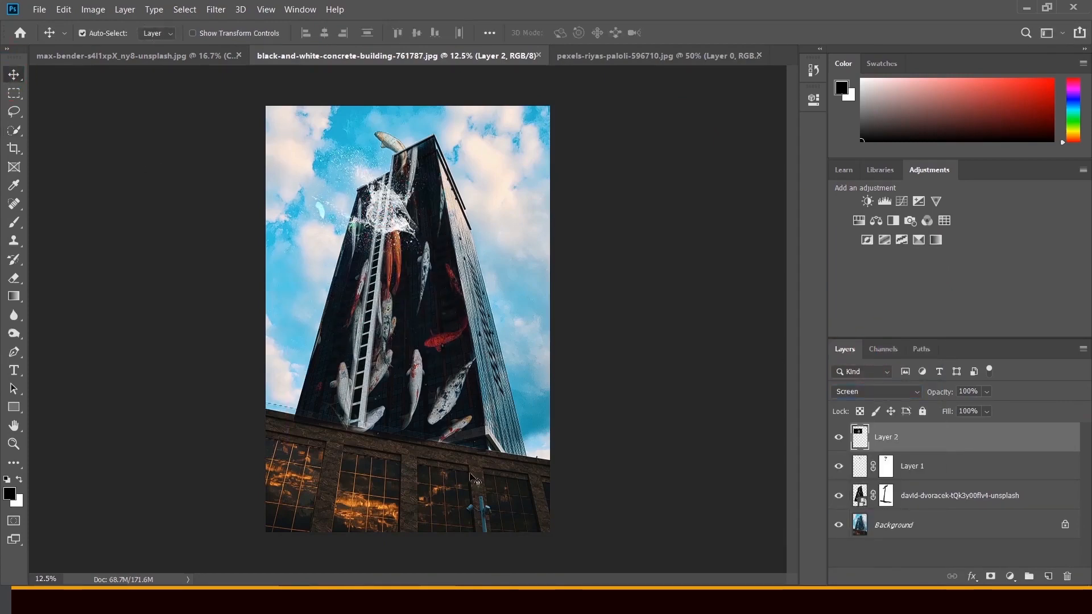
# Step: Add a layer mask to the splash layer and paint out the green balloon pieces in black with a 400 px brush
pyautogui.click(991, 576)
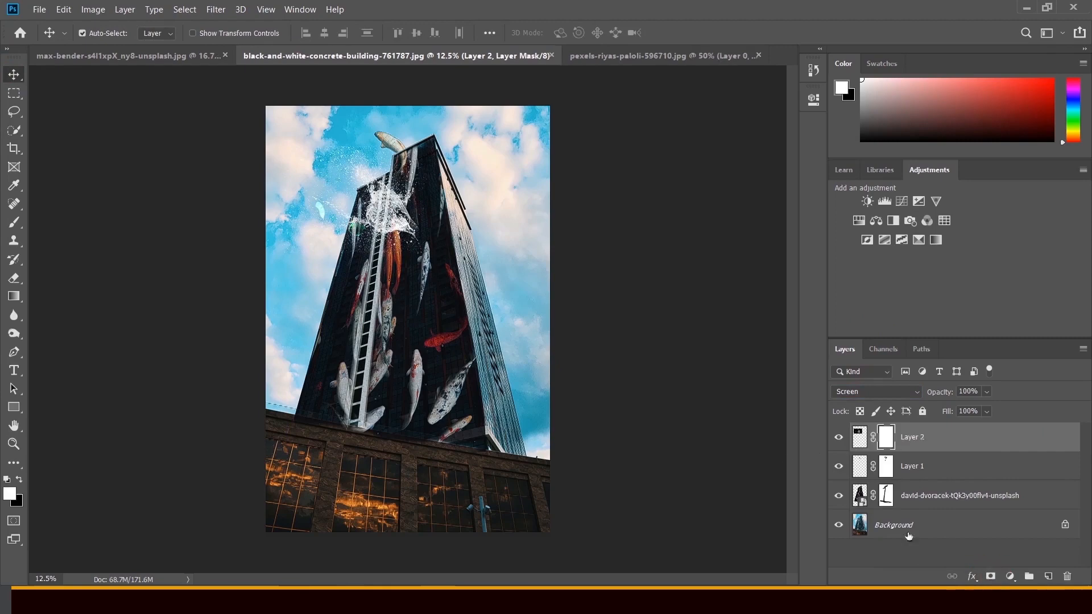
pyautogui.click(13, 222)
pyautogui.press(']')
pyautogui.press(']')
pyautogui.press(']')
pyautogui.press(']')
pyautogui.press(']')
pyautogui.press(']')
pyautogui.press(']')
pyautogui.press(']')
pyautogui.press(']')
pyautogui.press(']')
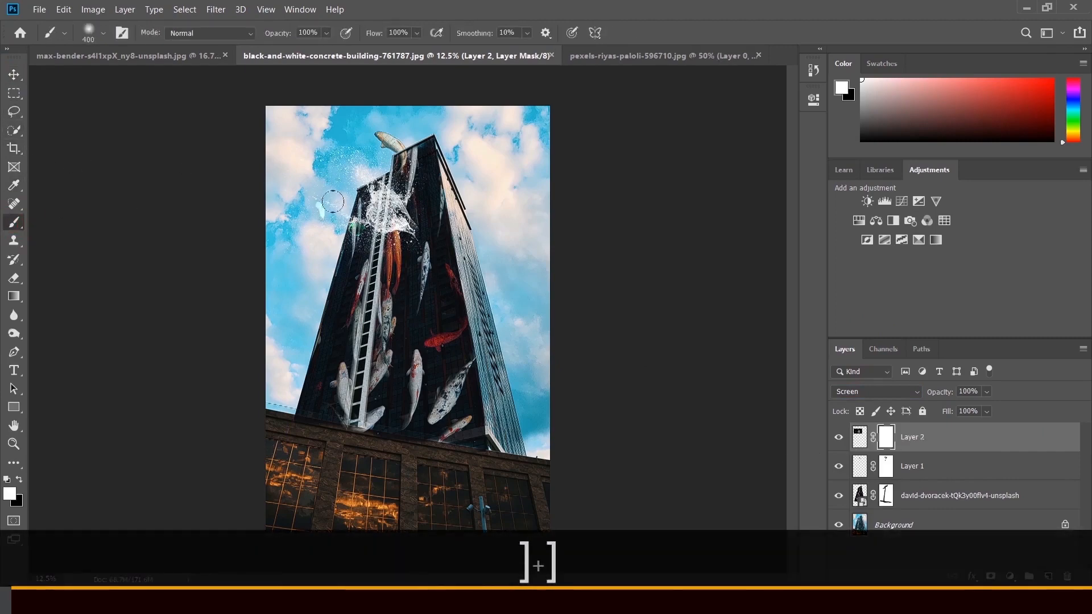
pyautogui.press('x')
pyautogui.moveTo(345, 230); pyautogui.dragTo(357, 256)
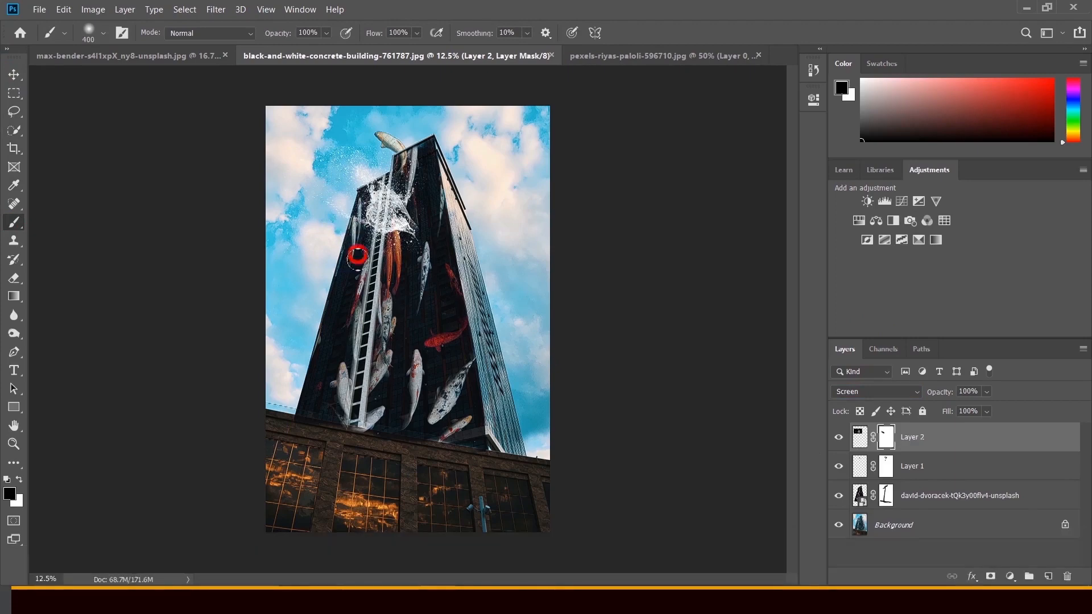
# Step: Move the splash up to the roof edge, duplicate it slightly offset around the koi, and start Free Transform on the copy
pyautogui.click(12, 79)
pyautogui.moveTo(413, 236); pyautogui.dragTo(436, 148)
pyautogui.moveTo(386, 182); pyautogui.dragTo(403, 168)
pyautogui.hotkey('ctrl', 't')
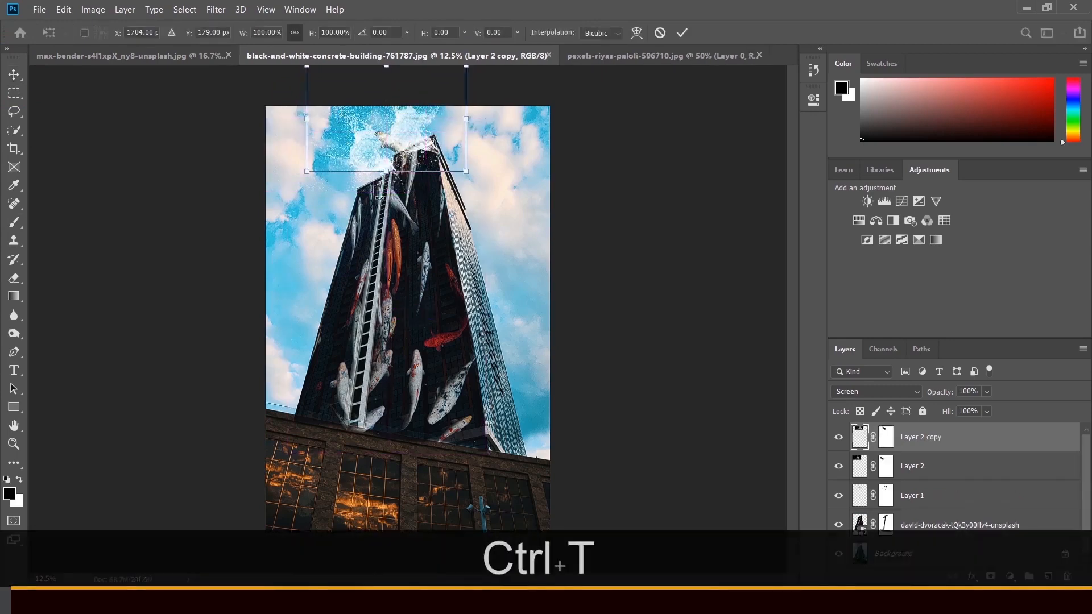
pyautogui.rightClick(416, 142)
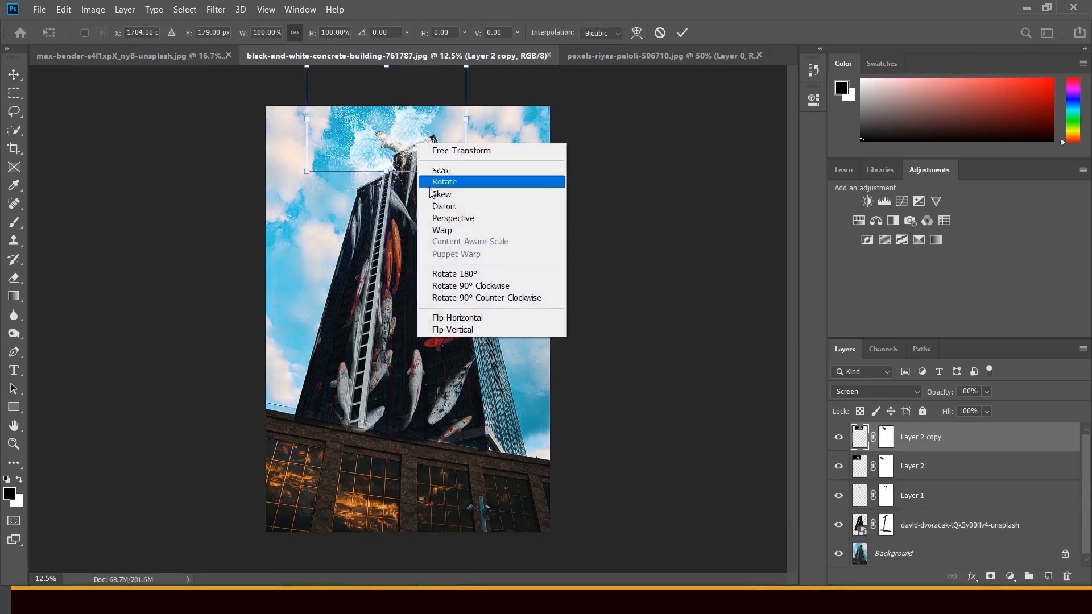
pyautogui.click(475, 320)
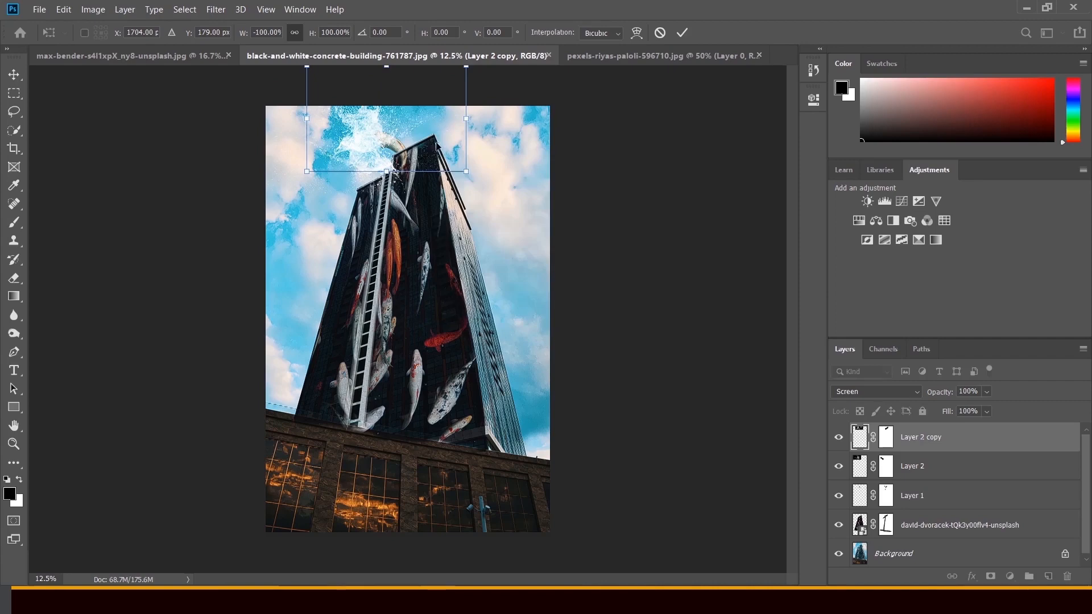
pyautogui.rightClick(431, 128)
pyautogui.click(470, 302)
# Step: Flip the duplicated splash vertically and shift it down onto the roof around the koi
pyautogui.rightClick(427, 141)
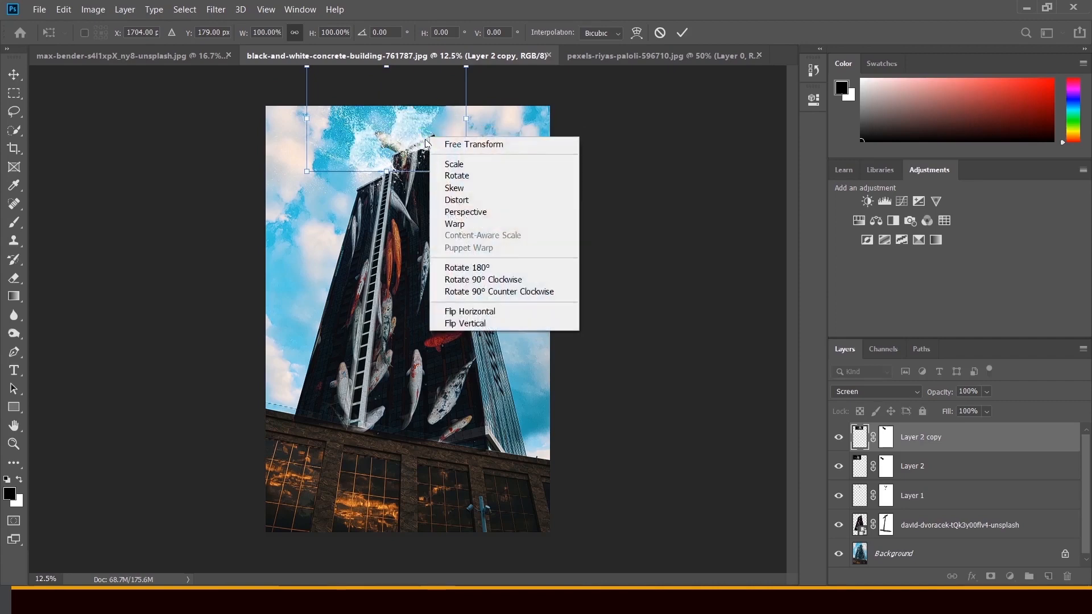
pyautogui.click(465, 323)
pyautogui.moveTo(411, 124); pyautogui.dragTo(426, 142)
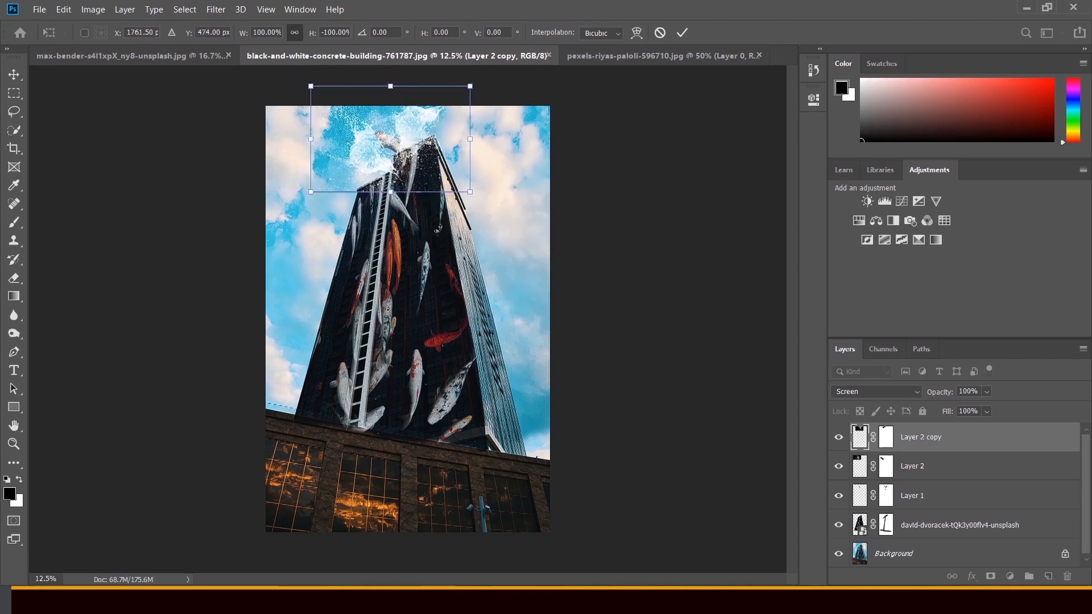
pyautogui.press('Return')
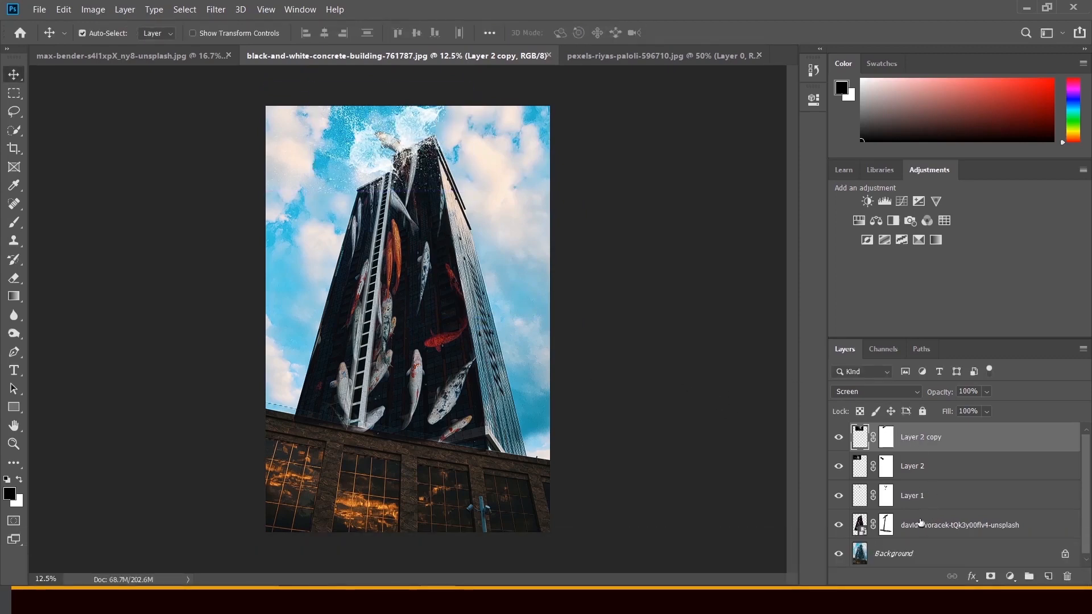
# Step: Move the koi cut-out's Layer 1 up the layer stack, between Layer 2 copy and Layer 2
pyautogui.moveTo(923, 504); pyautogui.dragTo(914, 450)
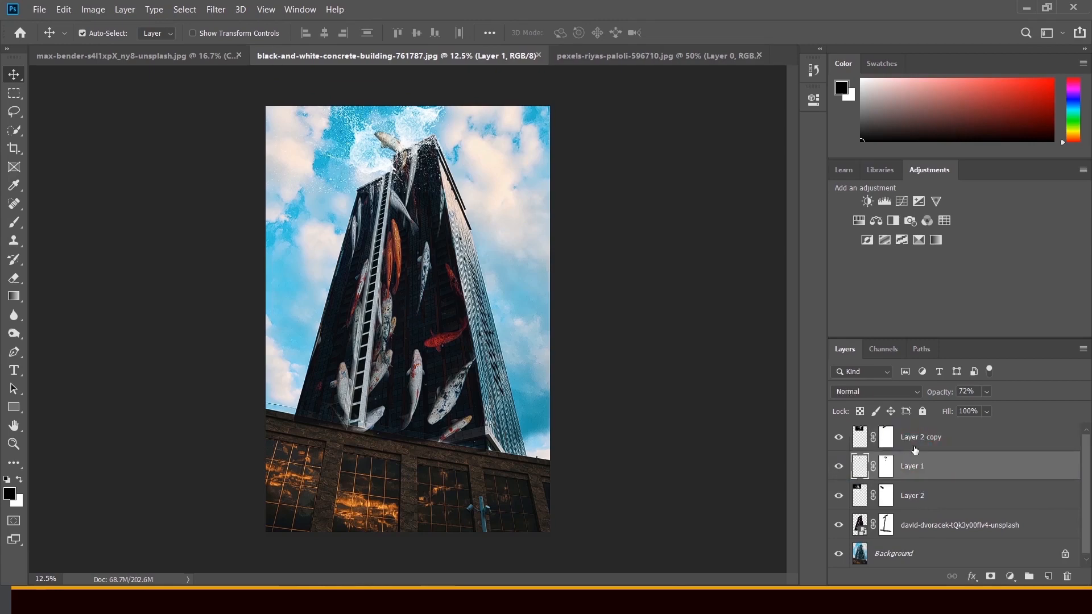
# Step: Duplicate the Layer 2 copy splash onto the middle of the skyscraper's face and scale the duplicate up to 287.88%
pyautogui.moveTo(420, 129); pyautogui.dragTo(385, 278)
pyautogui.press('ctrl')
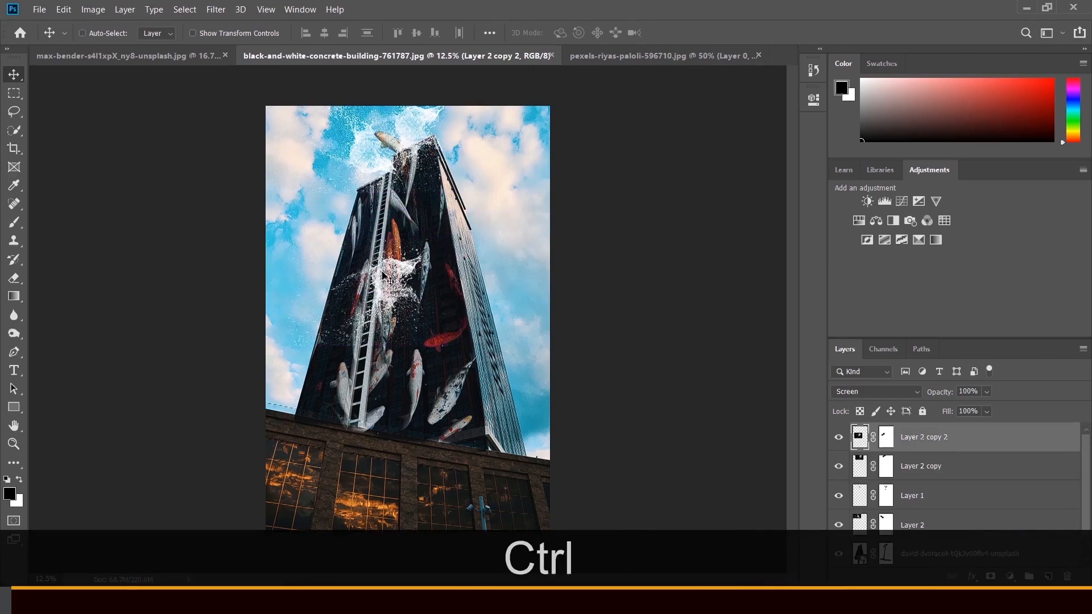
pyautogui.hotkey('ctrl', 't')
pyautogui.moveTo(287, 239); pyautogui.dragTo(205, 108)
pyautogui.moveTo(497, 346); pyautogui.dragTo(475, 339)
pyautogui.moveTo(537, 412); pyautogui.dragTo(607, 477)
pyautogui.moveTo(518, 336); pyautogui.dragTo(510, 300)
pyautogui.press('Return')
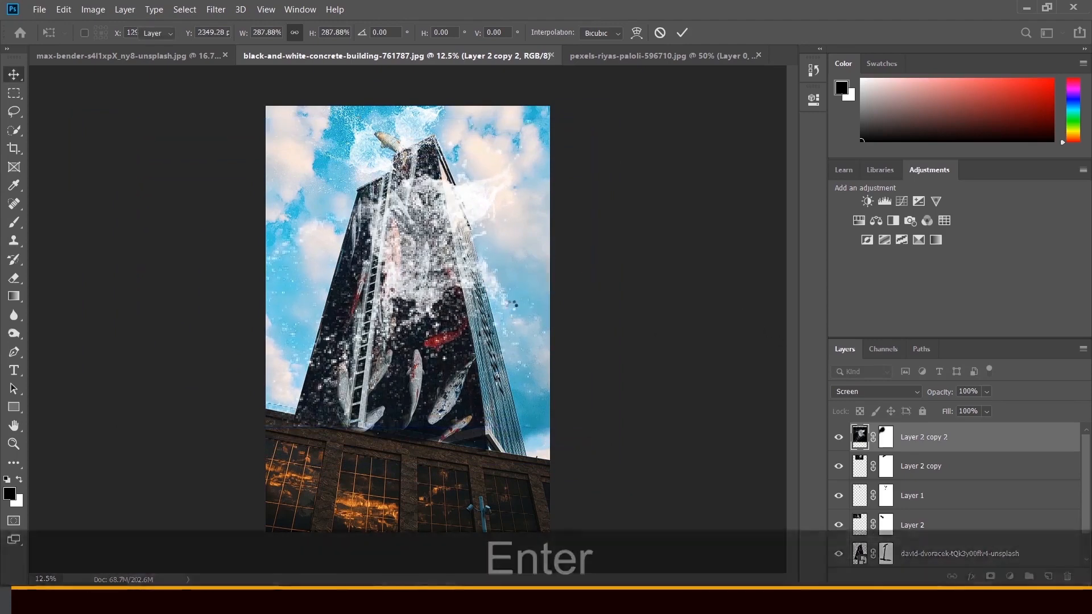
# Step: Lower the enlarged splash's opacity to 58% and paint its layer mask black over the koi on the upper facade
pyautogui.click(885, 436)
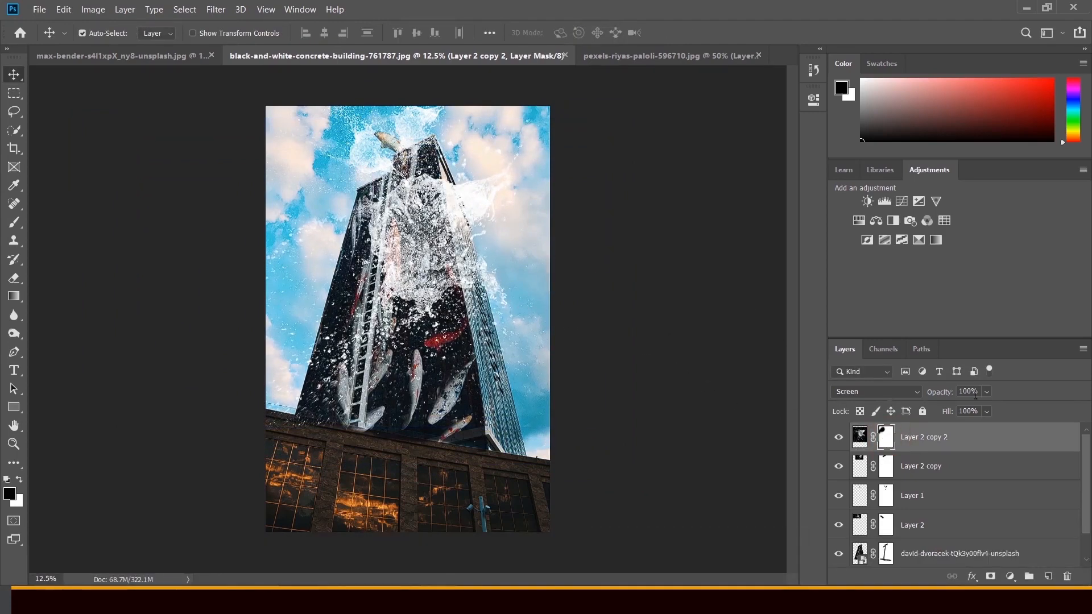
pyautogui.moveTo(974, 403); pyautogui.dragTo(963, 407)
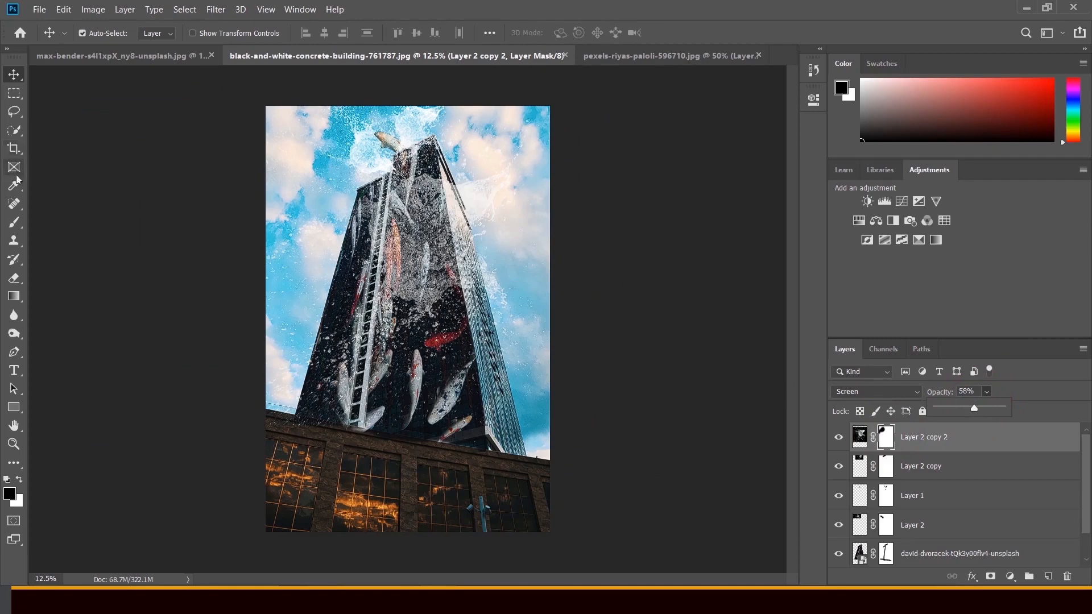
pyautogui.press('b')
pyautogui.moveTo(391, 235)
pyautogui.mouseDown()
pyautogui.moveTo(432, 193)
pyautogui.moveTo(412, 267)
pyautogui.moveTo(417, 199)
pyautogui.moveTo(437, 228)
pyautogui.moveTo(450, 213)
pyautogui.moveTo(456, 271)
pyautogui.moveTo(446, 254)
pyautogui.moveTo(432, 288)
pyautogui.moveTo(437, 195)
pyautogui.moveTo(452, 179)
pyautogui.moveTo(459, 202)
pyautogui.moveTo(449, 238)
pyautogui.mouseUp()
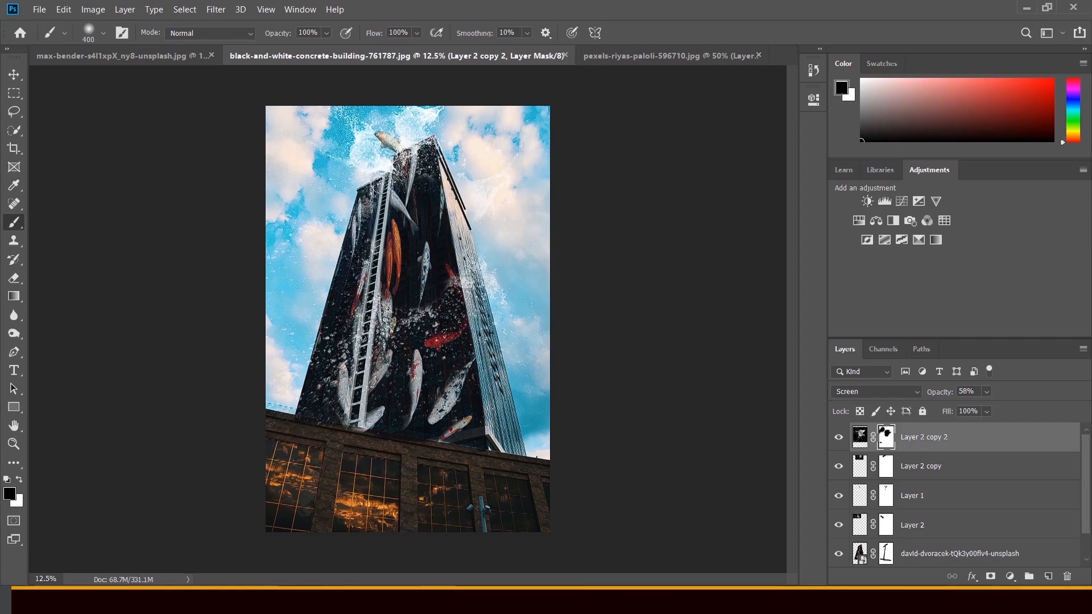
pyautogui.press('v')
pyautogui.moveTo(365, 158); pyautogui.dragTo(365, 166)
pyautogui.hotkey('ctrl', 'z')
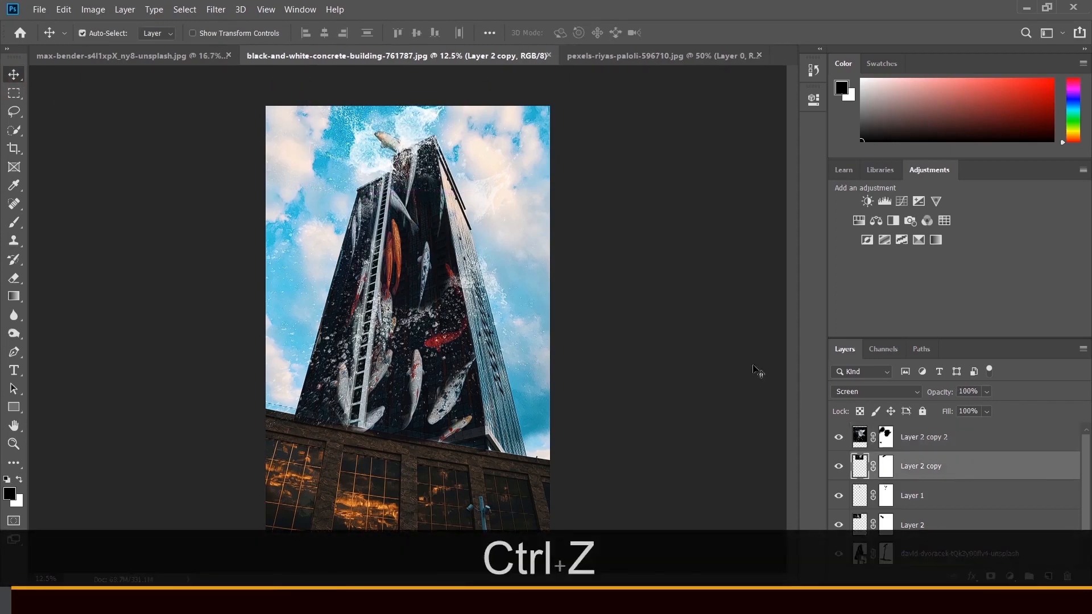
# Step: Nudge the Layer 2 splash down and slightly left towards the roof edge in small steps
pyautogui.click(919, 522)
pyautogui.press('Down')
pyautogui.press('Down')
pyautogui.press('Down')
pyautogui.press('Down')
pyautogui.press('Left')
pyautogui.press('Left')
pyautogui.press('Down')
pyautogui.press('Down')
pyautogui.press('Down')
pyautogui.press('Down')
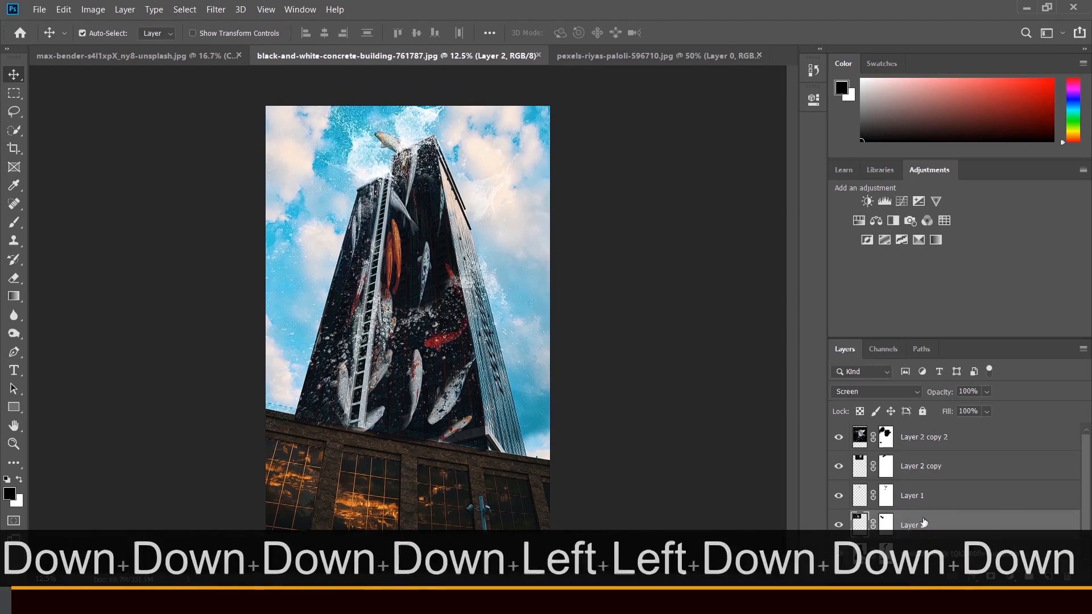
# Step: Target the Layer 2 splash's layer mask with the Brush tool for masking
pyautogui.click(887, 522)
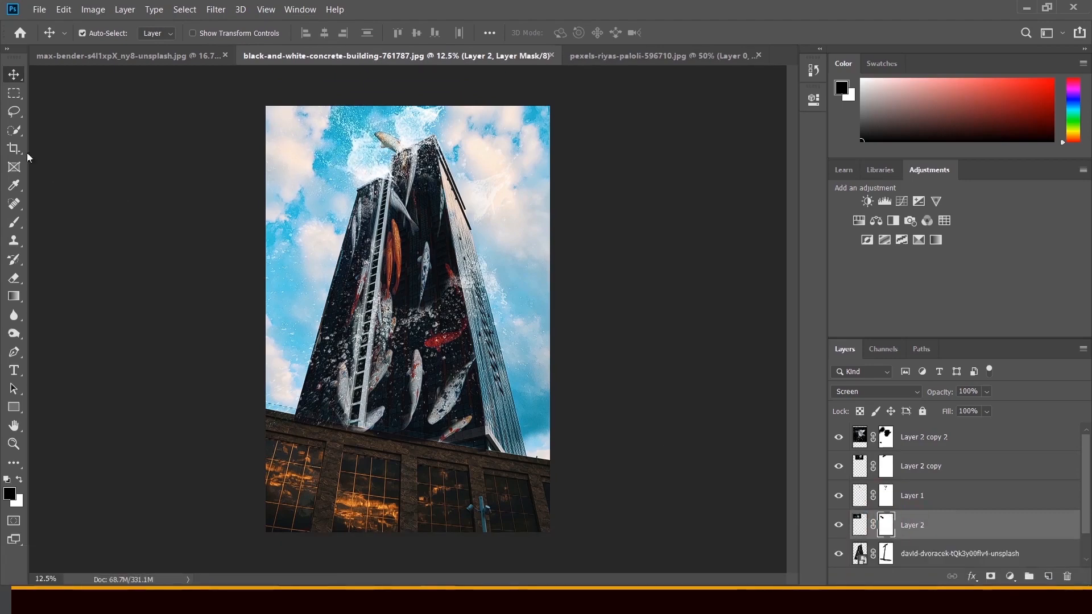
pyautogui.click(14, 223)
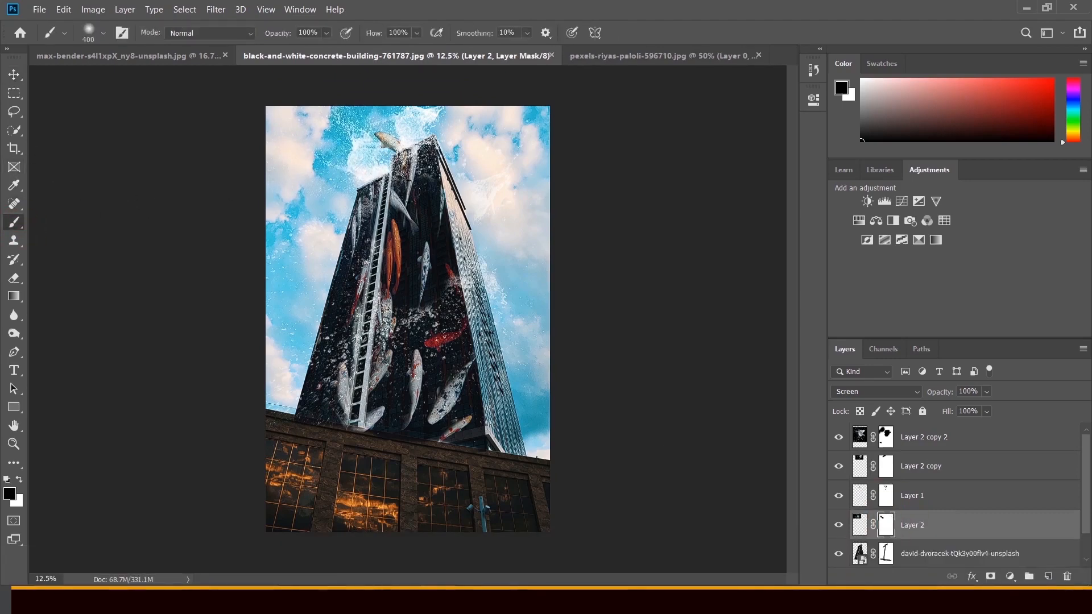